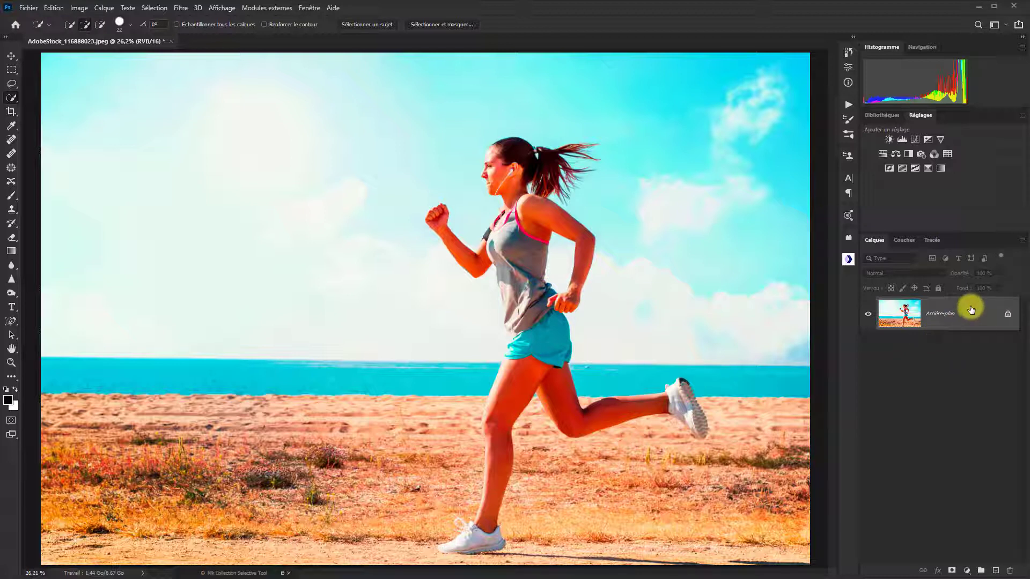
Duplicate the background layer and rename the copy as Fond
key("ctrl+j")
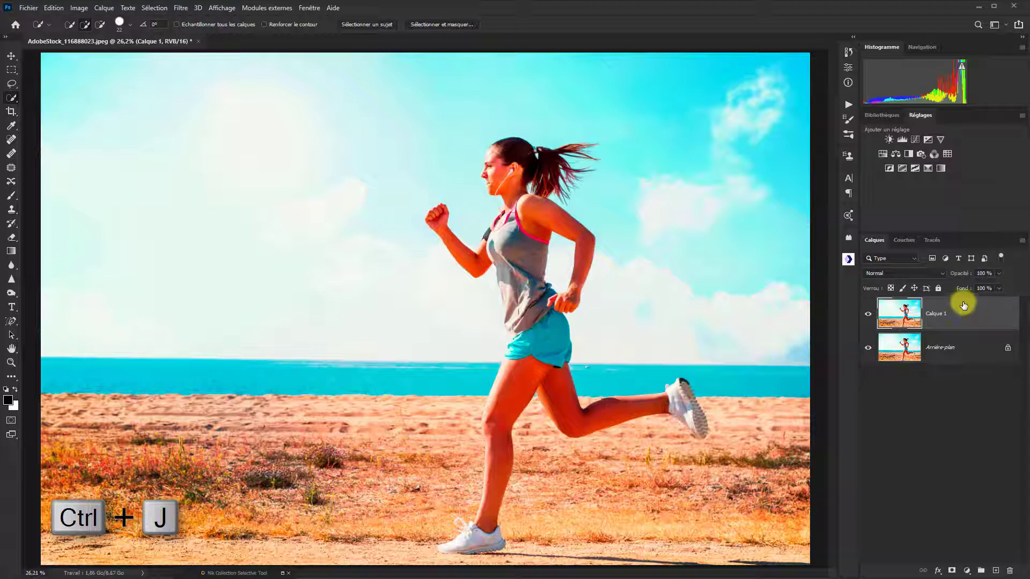
double_click(933, 313)
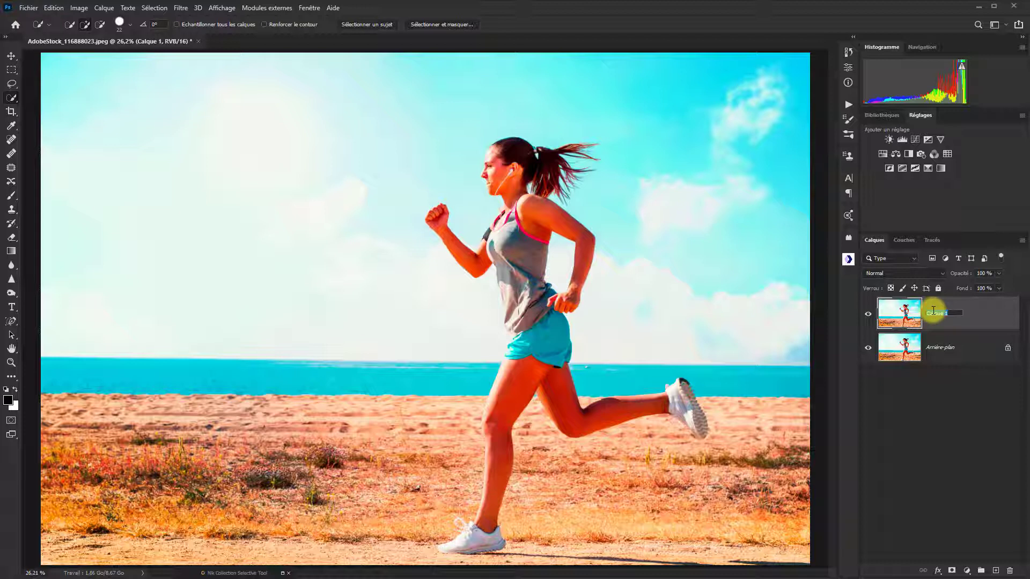
type("F")
type("lou")
key("Return")
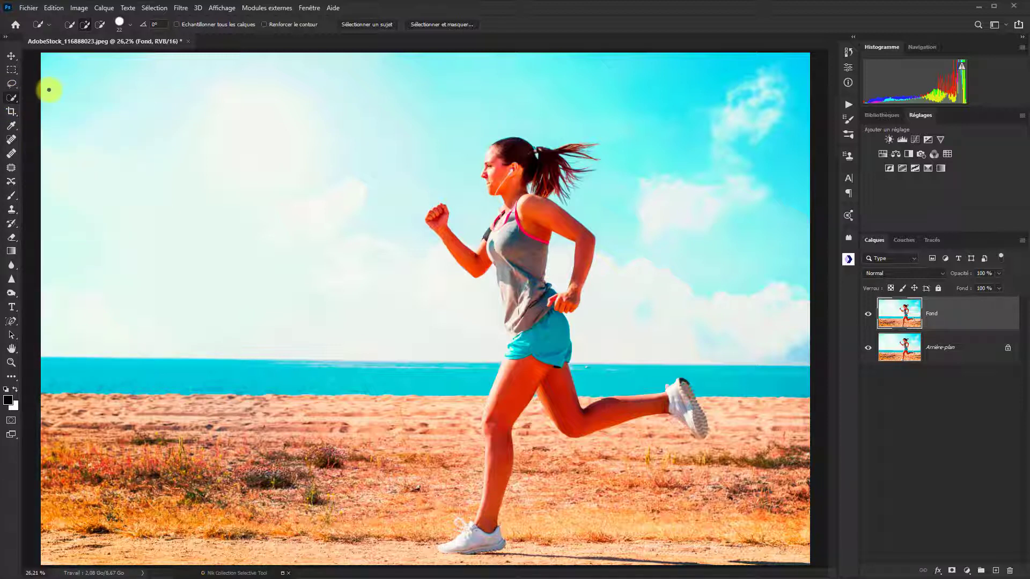
Select the runner on the Fond layer automatically with Select Subject
left_click(364, 25)
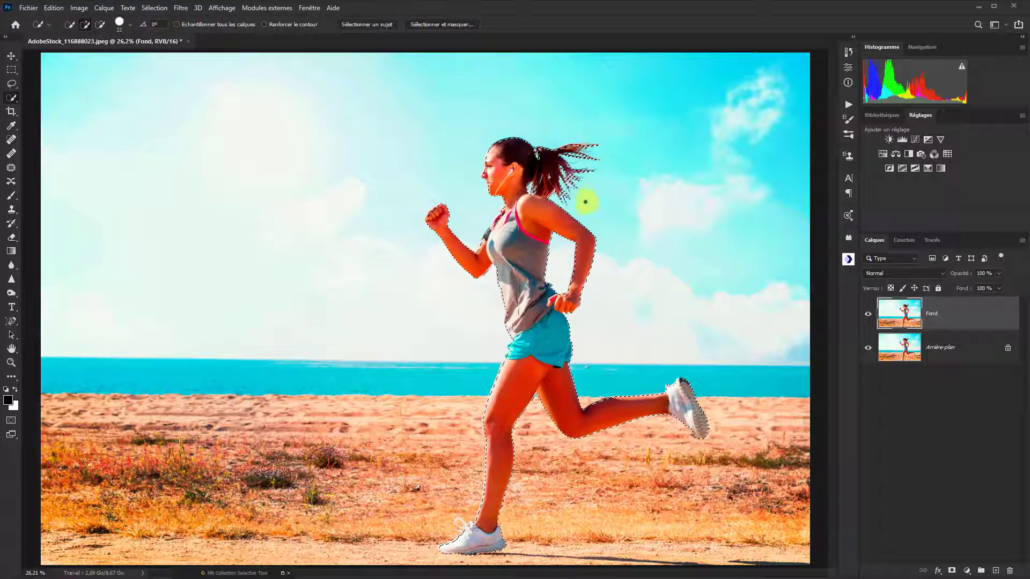
mouse_move(500, 197)
left_mouse_down()
mouse_move(551, 184)
mouse_move(486, 186)
mouse_move(505, 144)
left_mouse_up()
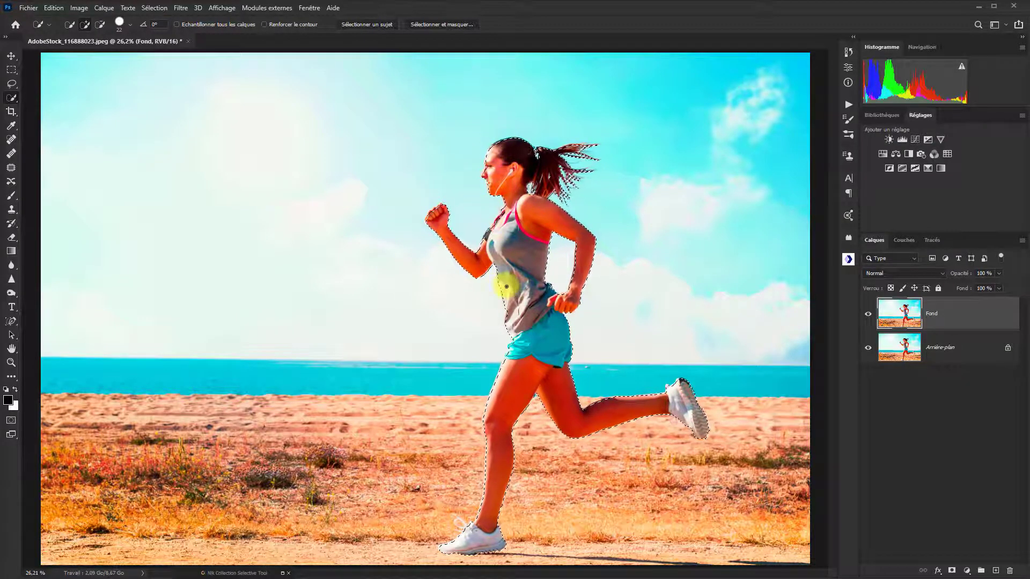
Use the Quick Selection tool to add the edges of the hair and forehead to the selection, subtracting any excess sky
scroll(527, 322, "up", 7)
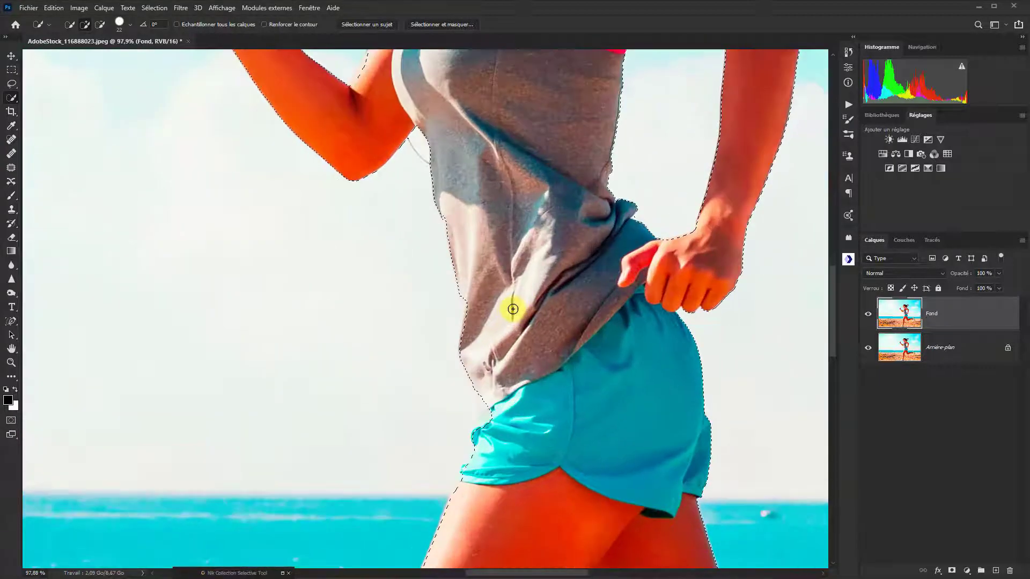
mouse_move(513, 309)
left_mouse_down()
mouse_move(520, 295)
mouse_move(502, 200)
mouse_move(492, 195)
mouse_move(493, 414)
left_mouse_up()
key("space")
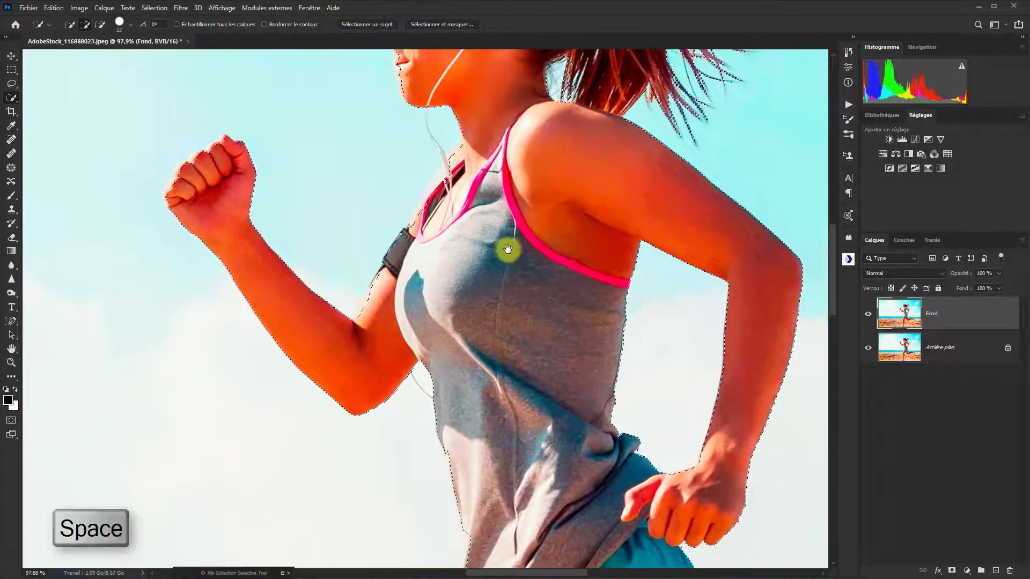
left_click_drag(505, 248, 493, 341)
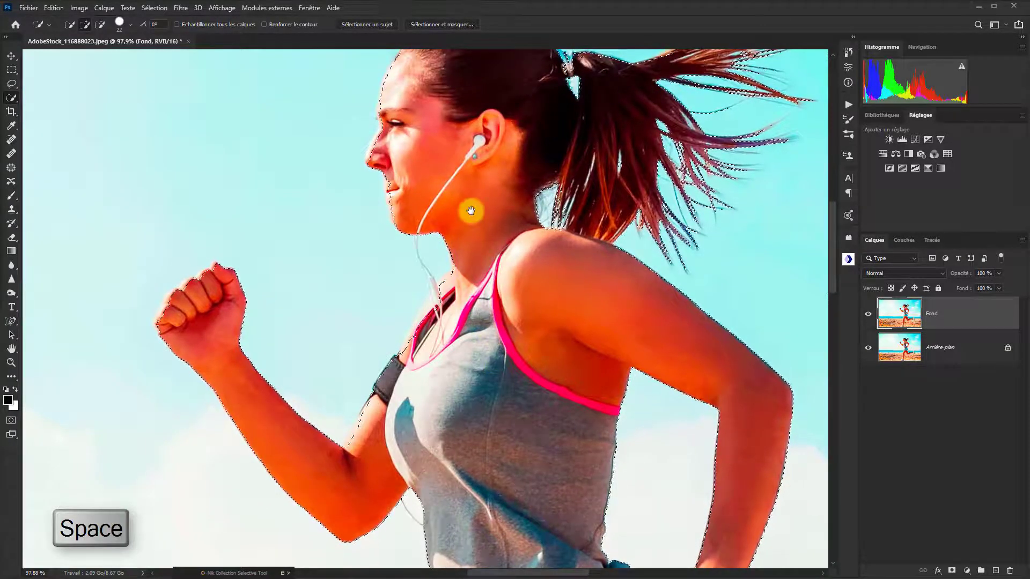
left_click_drag(469, 209, 463, 339)
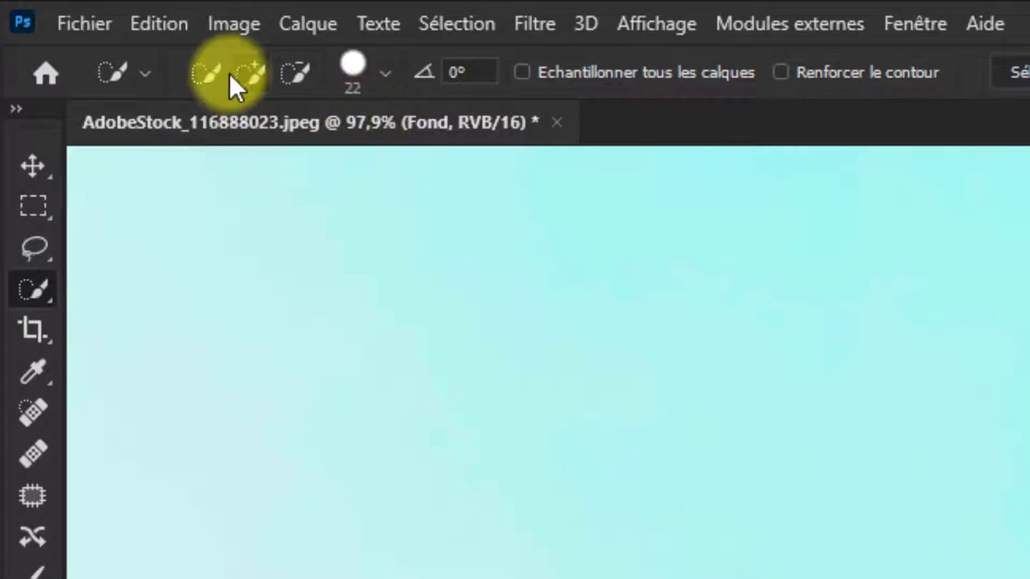
left_click(251, 72)
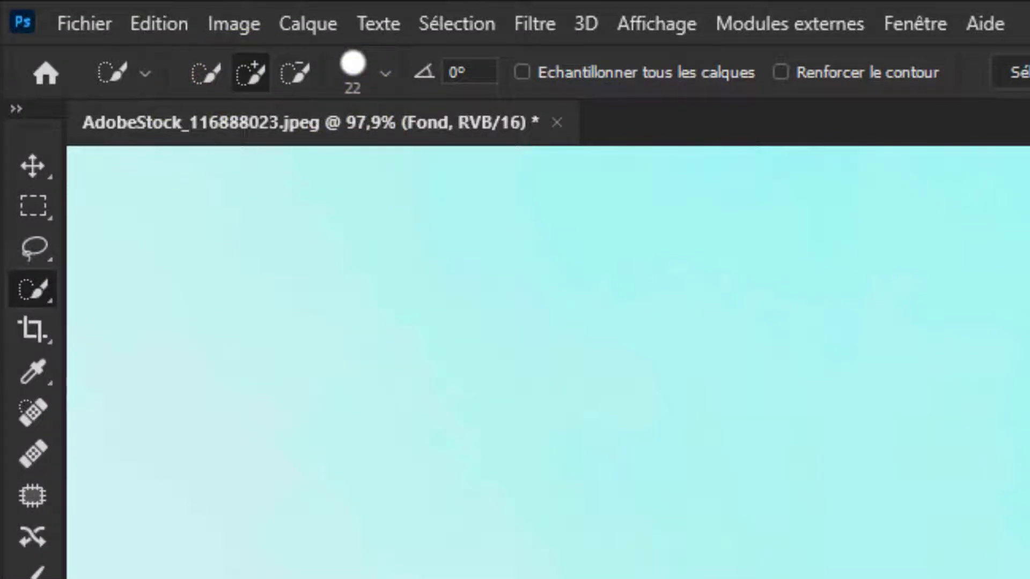
left_click(485, 151)
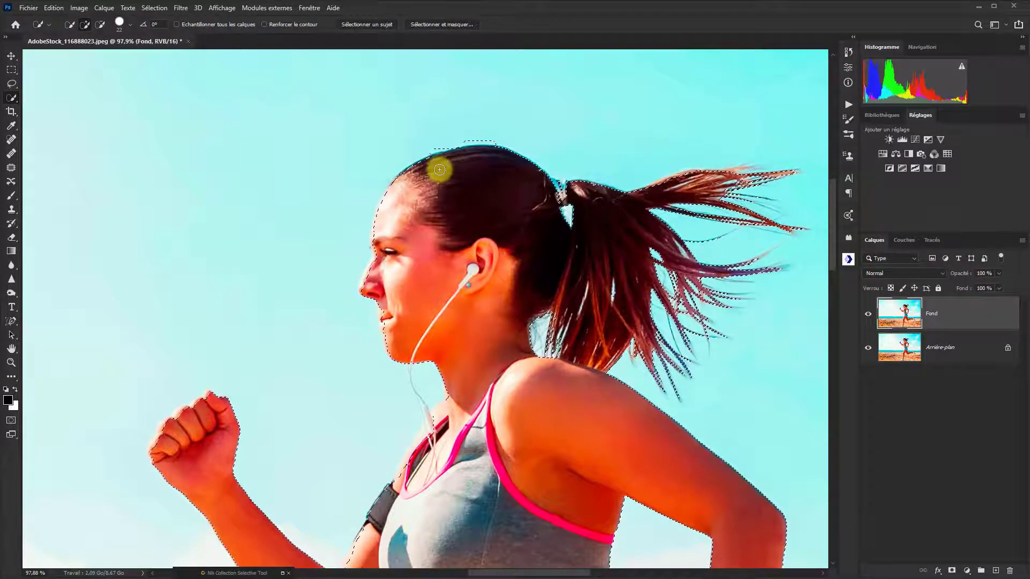
mouse_move(437, 161)
left_mouse_down()
mouse_move(407, 165)
mouse_move(381, 197)
mouse_move(382, 230)
mouse_move(394, 196)
mouse_move(384, 217)
left_mouse_up()
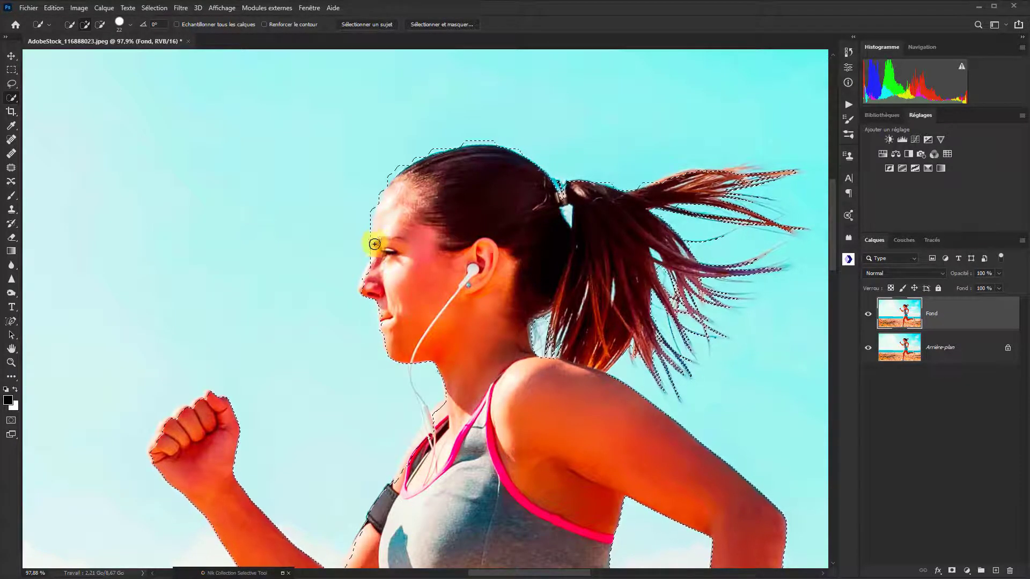
left_click_drag(373, 271, 365, 289)
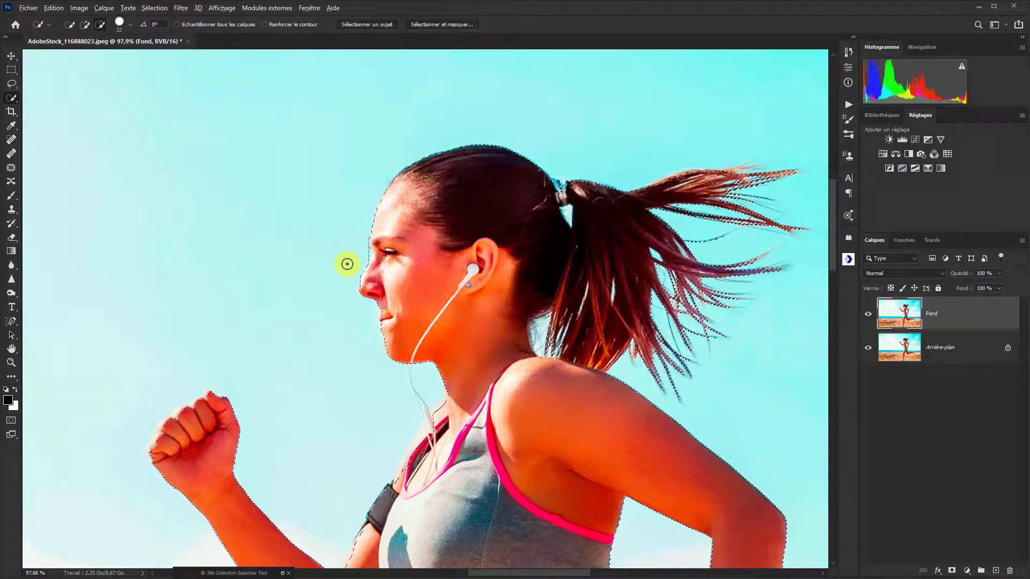
key("alt")
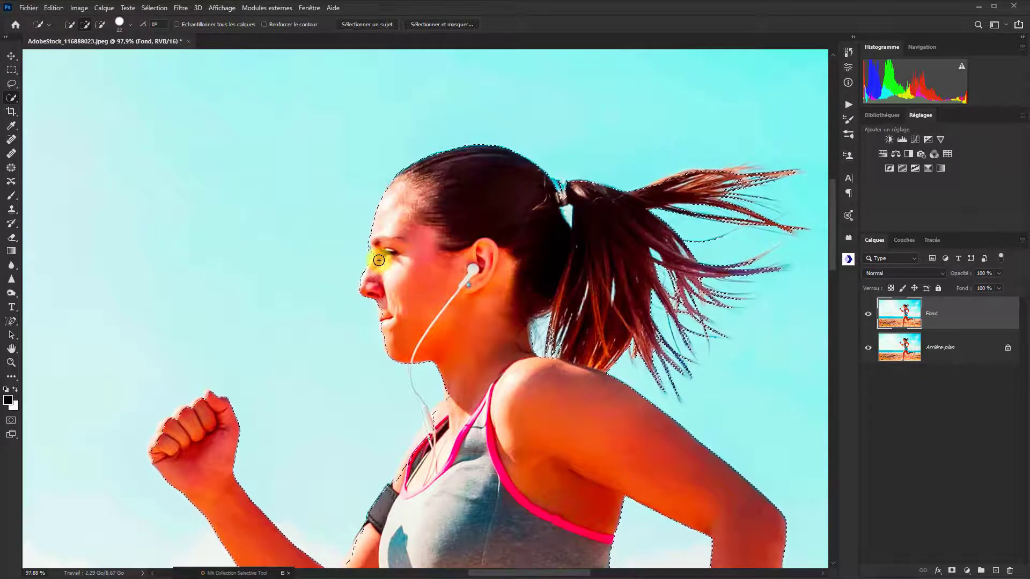
left_click(378, 260)
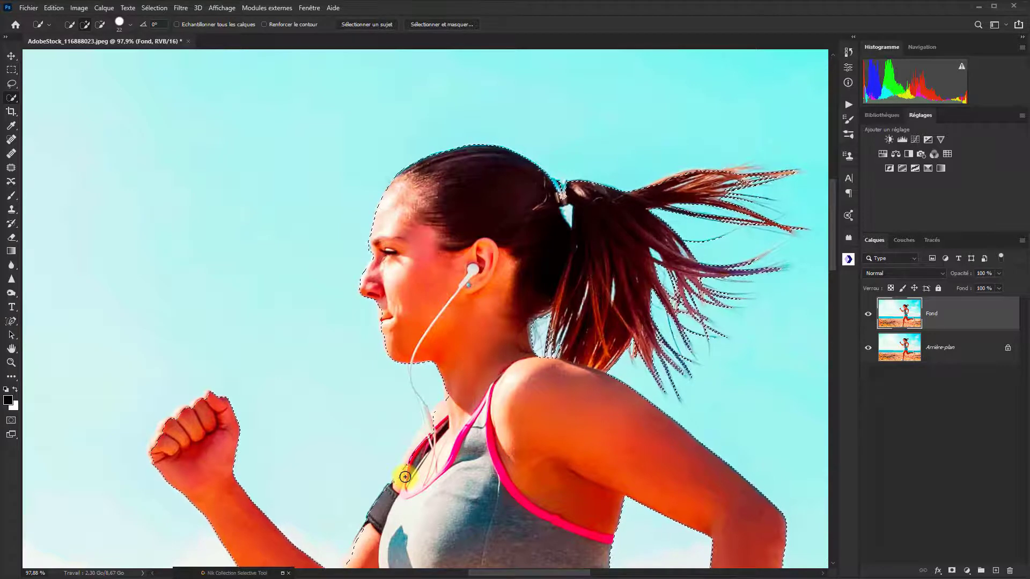
Add the missing chest and strap area beside the armband to the runner's selection
mouse_move(405, 476)
left_mouse_down()
mouse_move(442, 412)
mouse_move(434, 461)
mouse_move(407, 458)
mouse_move(454, 475)
mouse_move(422, 476)
mouse_move(422, 443)
mouse_move(394, 456)
mouse_move(499, 481)
left_mouse_up()
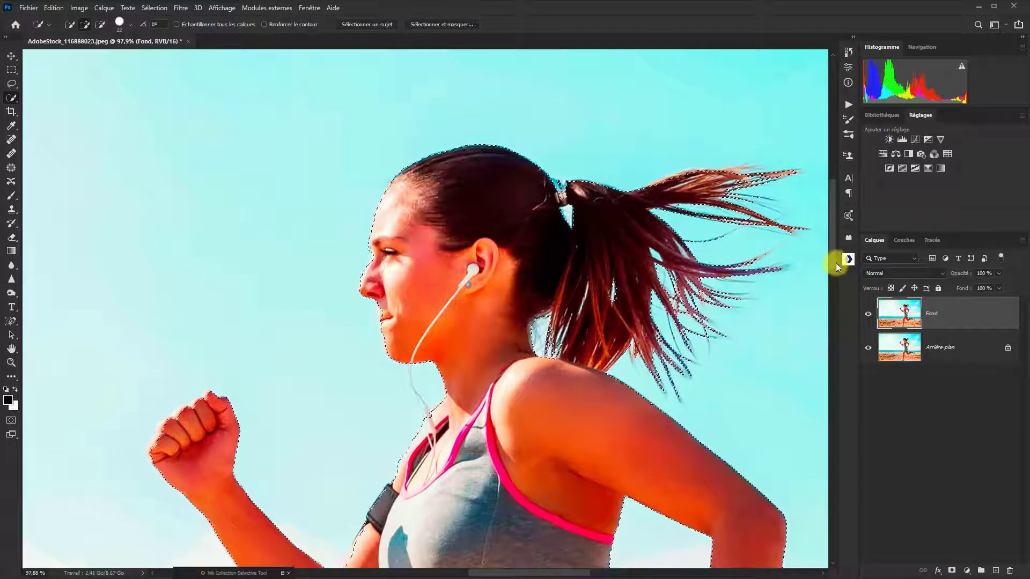
mouse_move(830, 236)
left_mouse_down()
mouse_move(831, 310)
mouse_move(831, 278)
left_mouse_up()
mouse_move(150, 287)
left_mouse_down()
mouse_move(207, 244)
mouse_move(183, 257)
mouse_move(217, 293)
mouse_move(163, 267)
mouse_move(186, 286)
mouse_move(185, 254)
mouse_move(225, 258)
left_mouse_up()
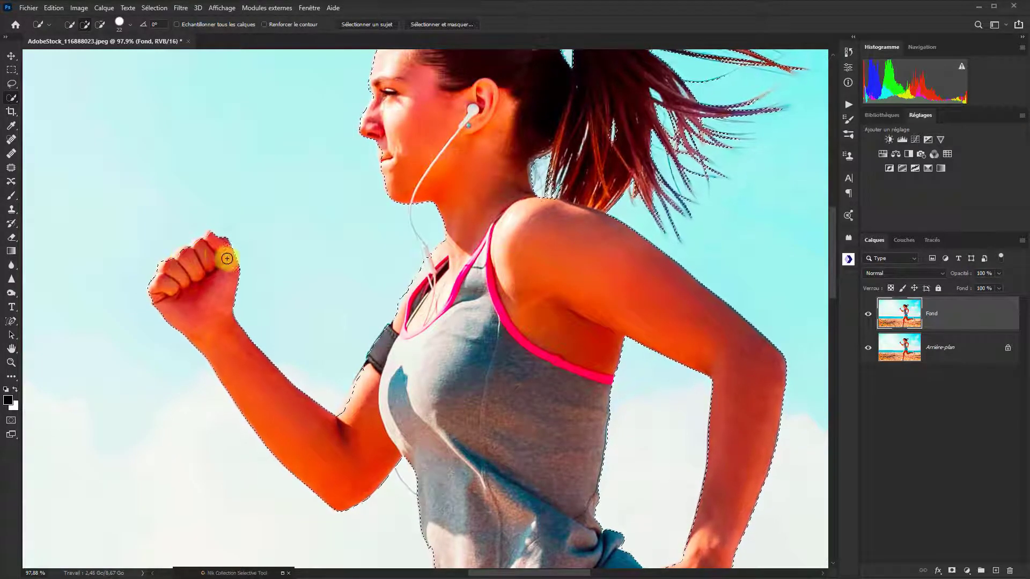
Subtract the excess sand along the front of the standing leg's knee from the selection
left_click_drag(535, 434, 522, 152)
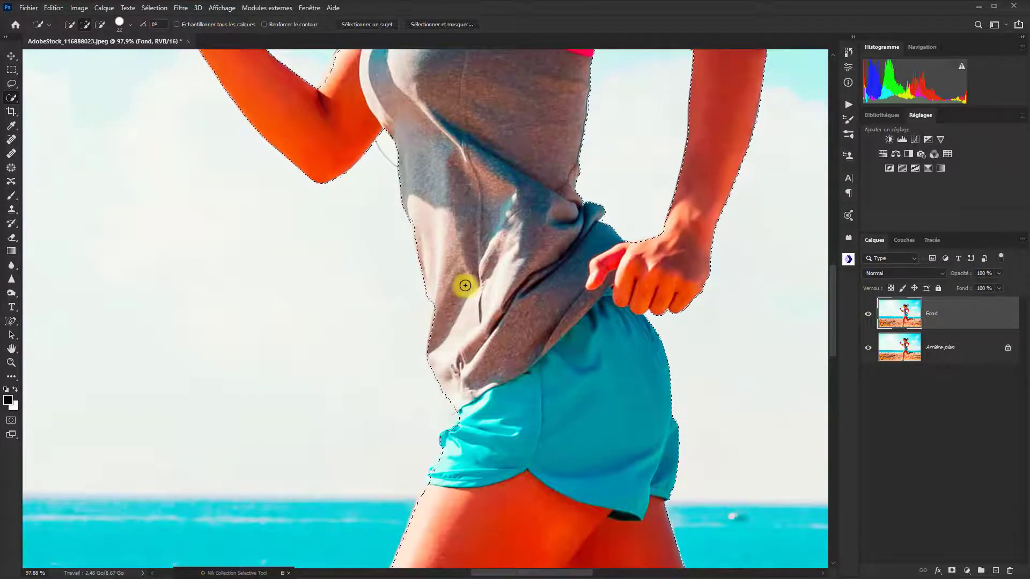
left_click_drag(515, 345, 538, 138)
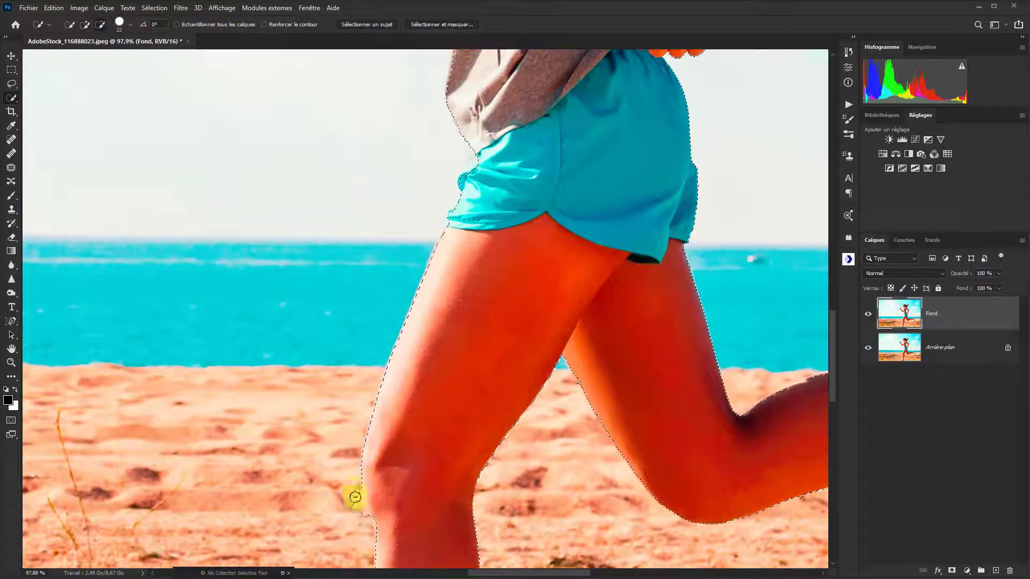
key("alt")
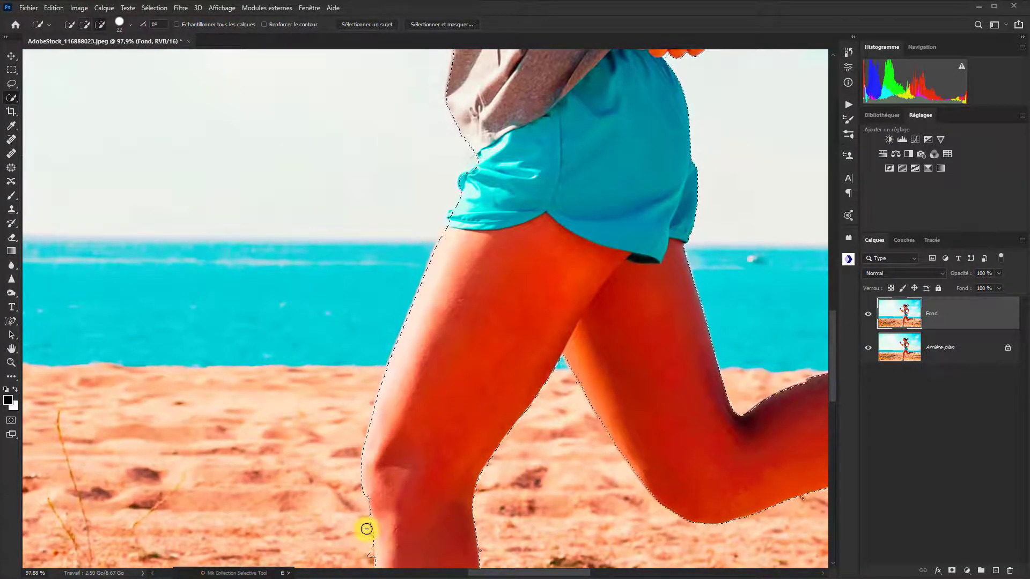
scroll(595, 497, "down", 10)
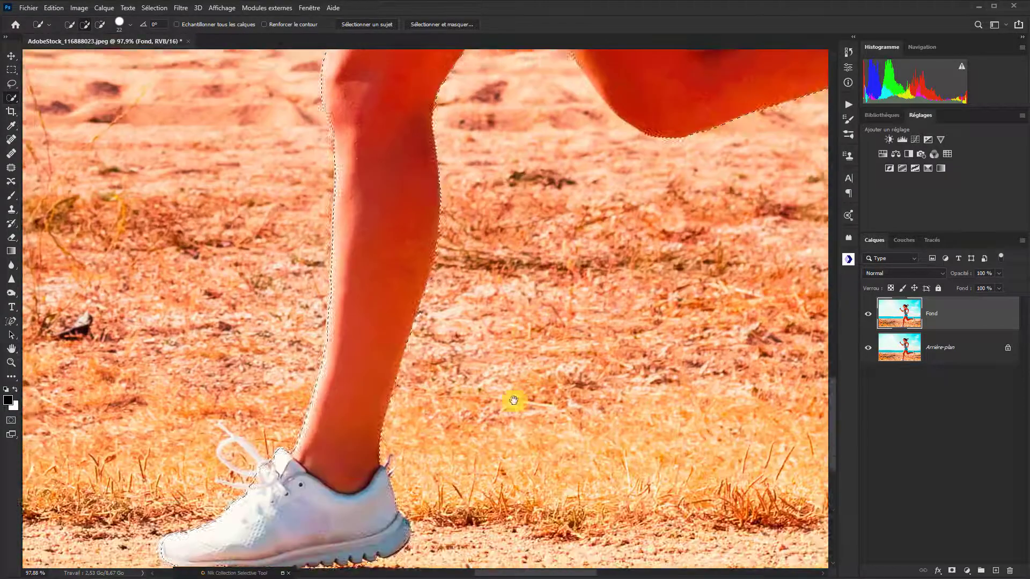
key("alt")
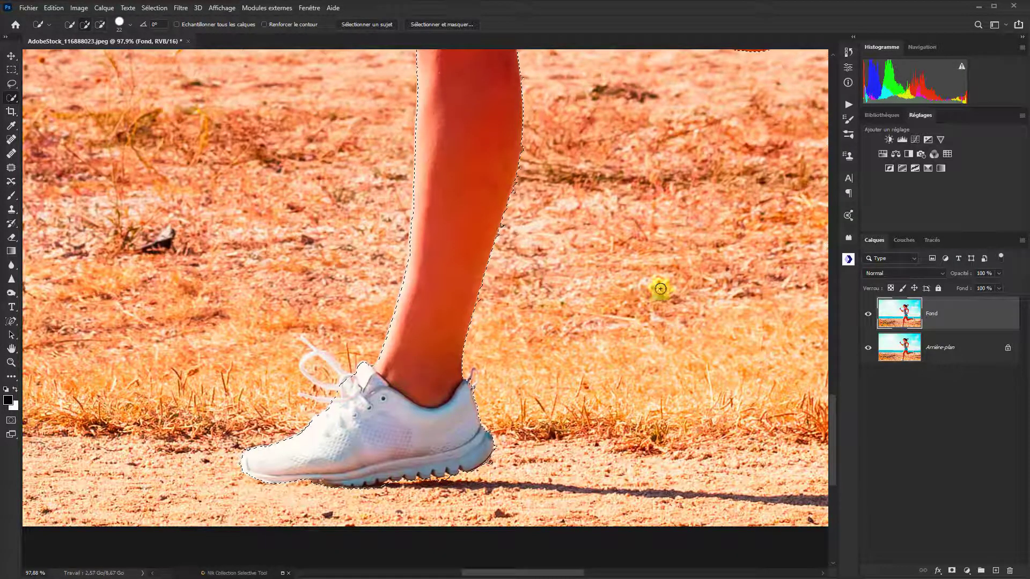
Check the selection around the raised foot and ponytail and open it in Select and Mask
scroll(622, 302, "up", 5)
scroll(622, 302, "up", 3)
scroll(701, 430, "right", 5)
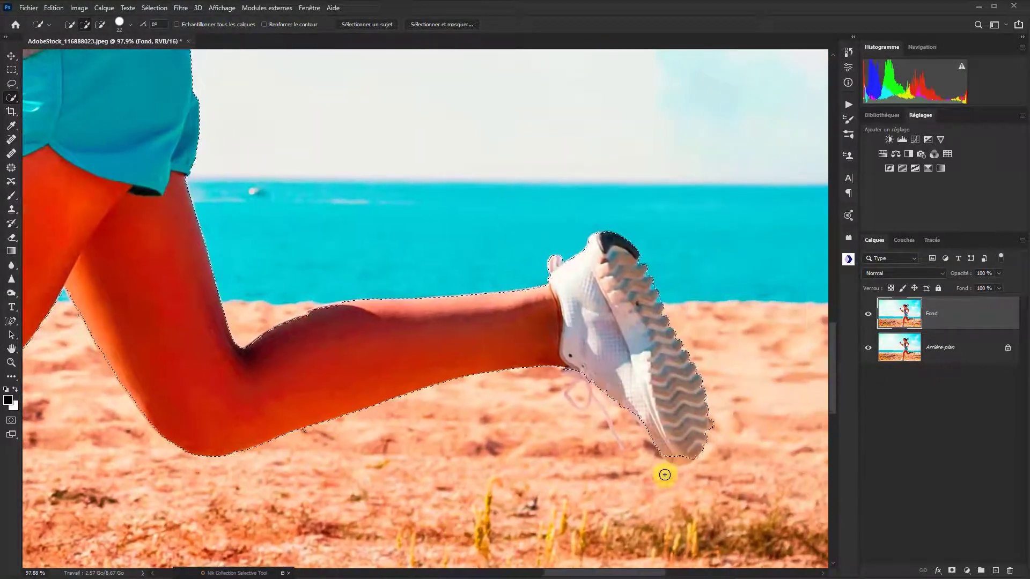
scroll(421, 214, "up", 10)
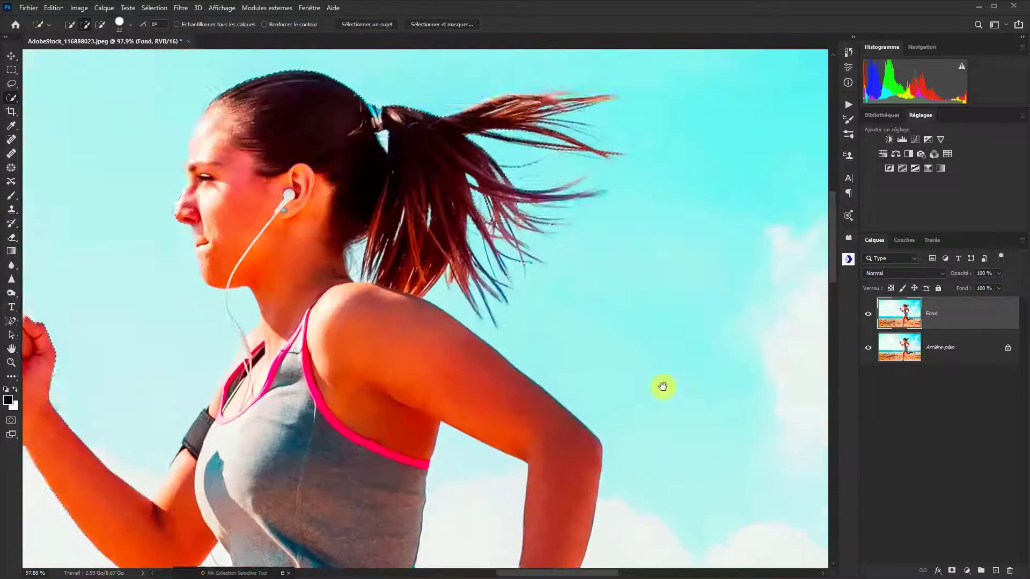
key("ctrl+0")
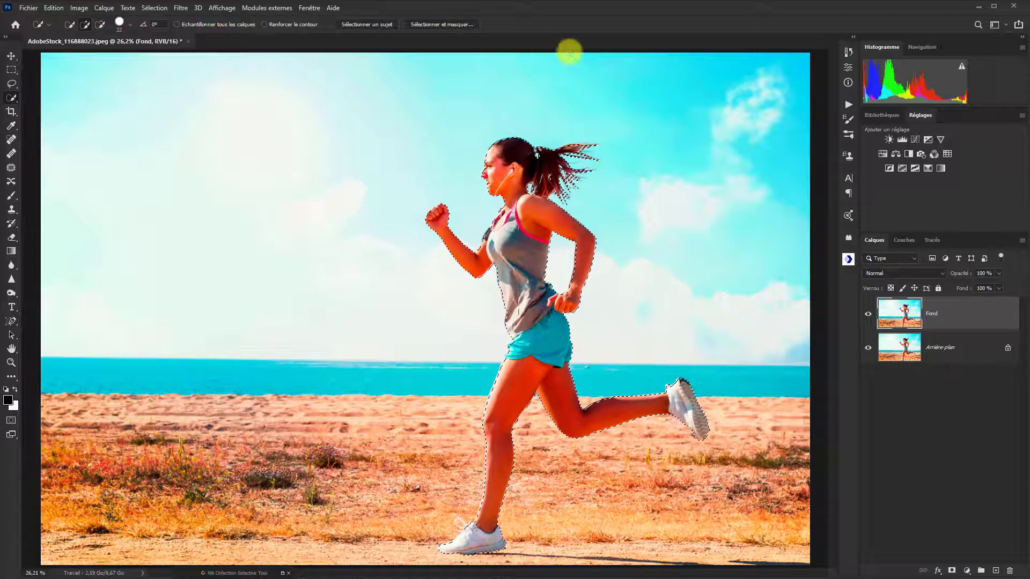
left_click(431, 24)
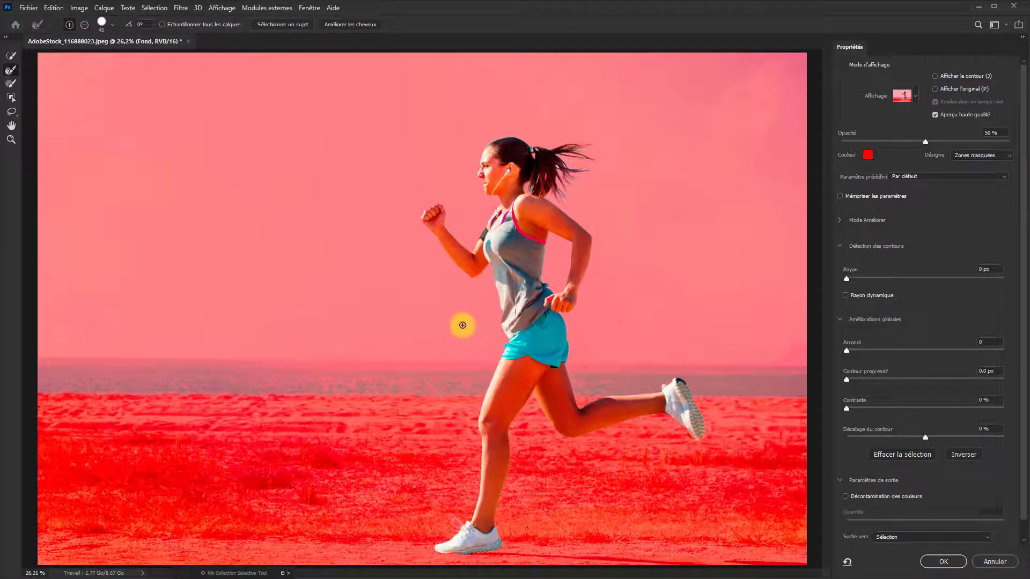
Reduce the Refine Edge Brush to size 25 and paint along the edges of the runner's face, hair and upper body
scroll(463, 325, "up", 5)
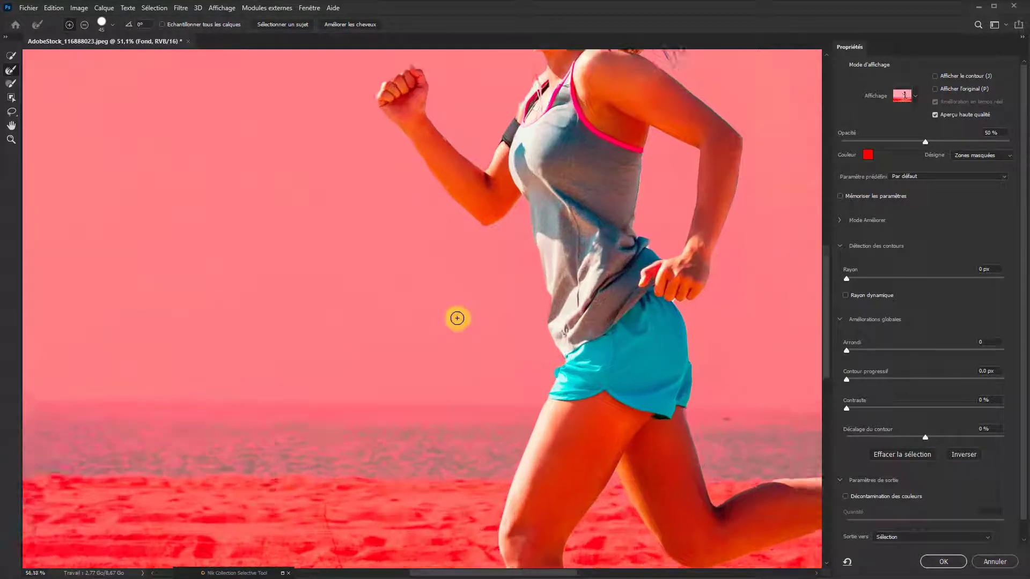
scroll(456, 318, "up", 3)
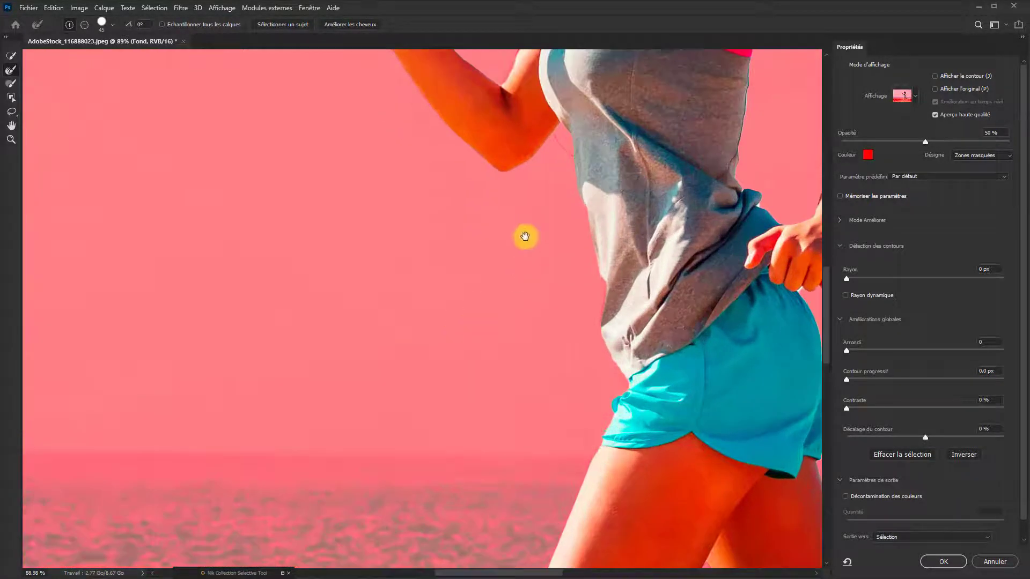
left_click_drag(520, 246, 438, 560)
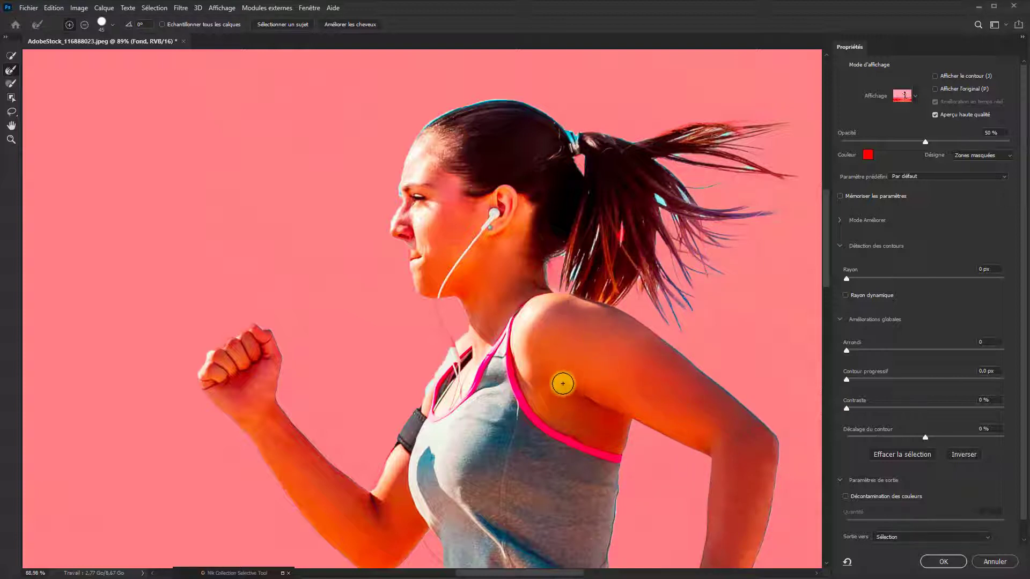
mouse_move(522, 487)
left_mouse_down()
mouse_move(515, 388)
mouse_move(524, 476)
left_mouse_up()
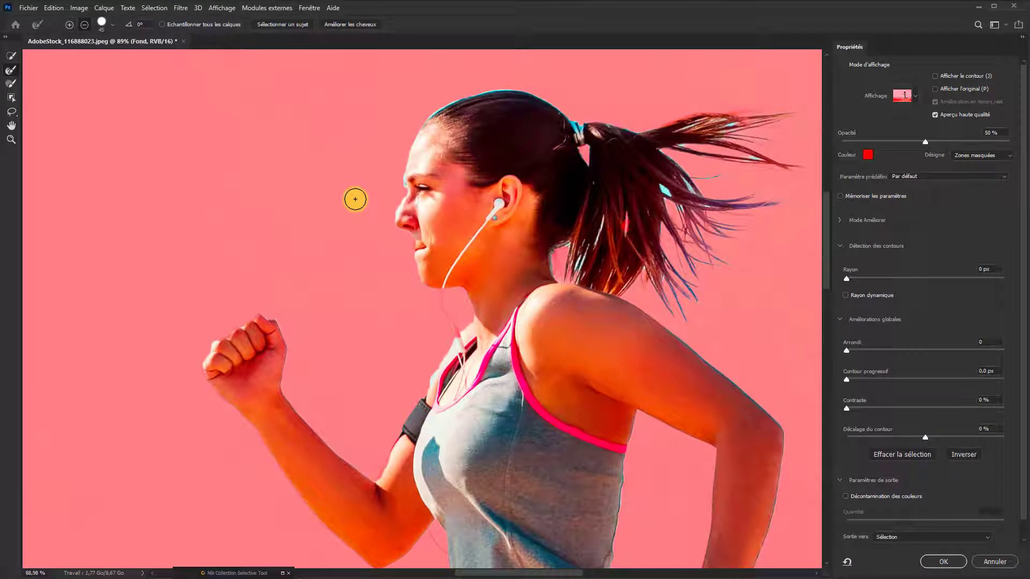
right_click(355, 199, "alt")
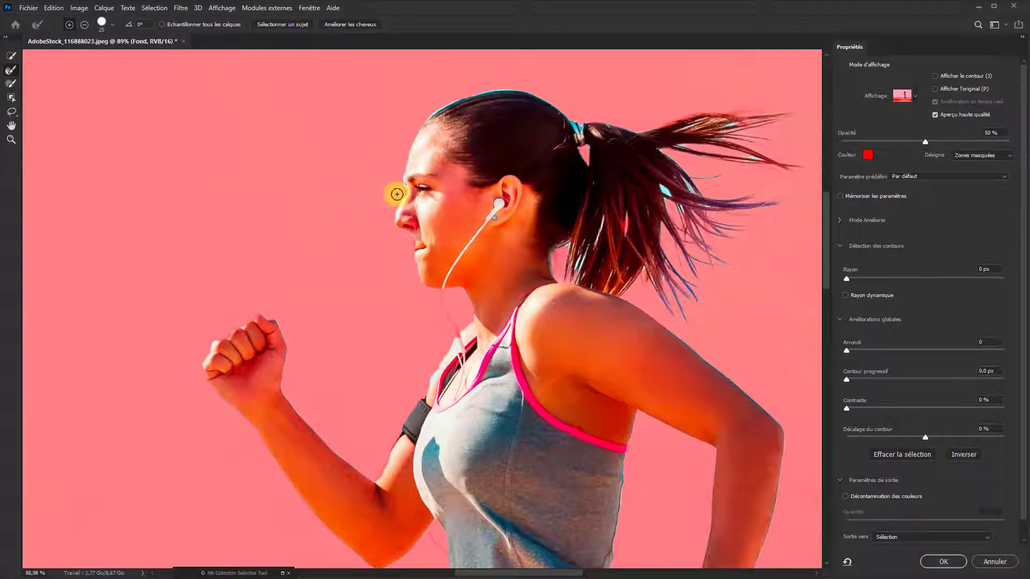
mouse_move(399, 194)
left_mouse_down()
mouse_move(329, 274)
mouse_move(395, 248)
mouse_move(411, 193)
mouse_move(404, 200)
mouse_move(414, 201)
mouse_move(423, 242)
mouse_move(423, 117)
mouse_move(503, 78)
mouse_move(512, 85)
mouse_move(475, 87)
mouse_move(357, 175)
mouse_move(356, 208)
mouse_move(574, 349)
mouse_move(537, 386)
mouse_move(439, 389)
mouse_move(463, 431)
mouse_move(407, 390)
mouse_move(521, 390)
mouse_move(568, 421)
mouse_move(576, 464)
mouse_move(602, 457)
left_mouse_up()
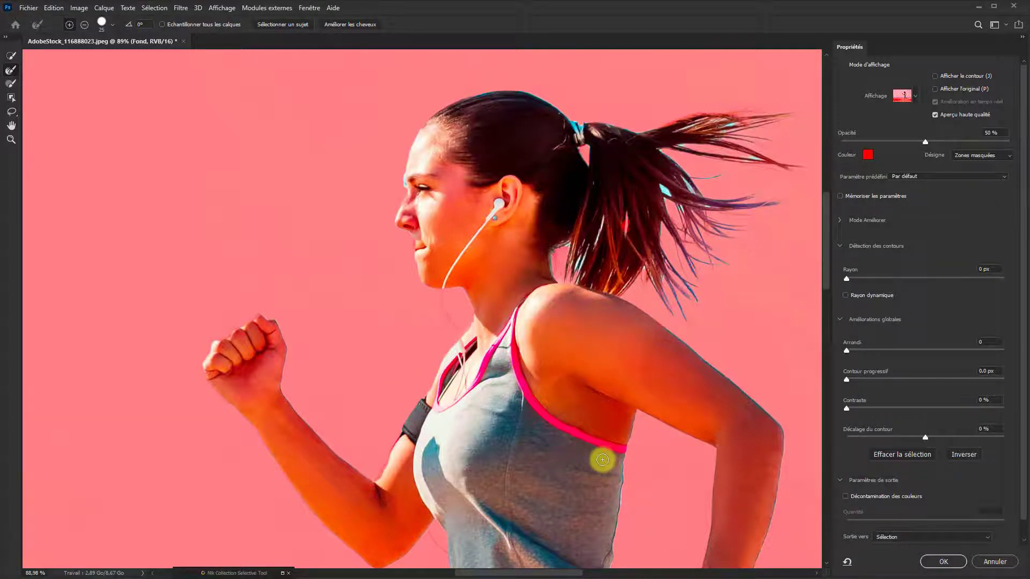
Refine the selection edge around the laces of the front shoe and along the runner's rear arm
scroll(602, 461, "down", 15)
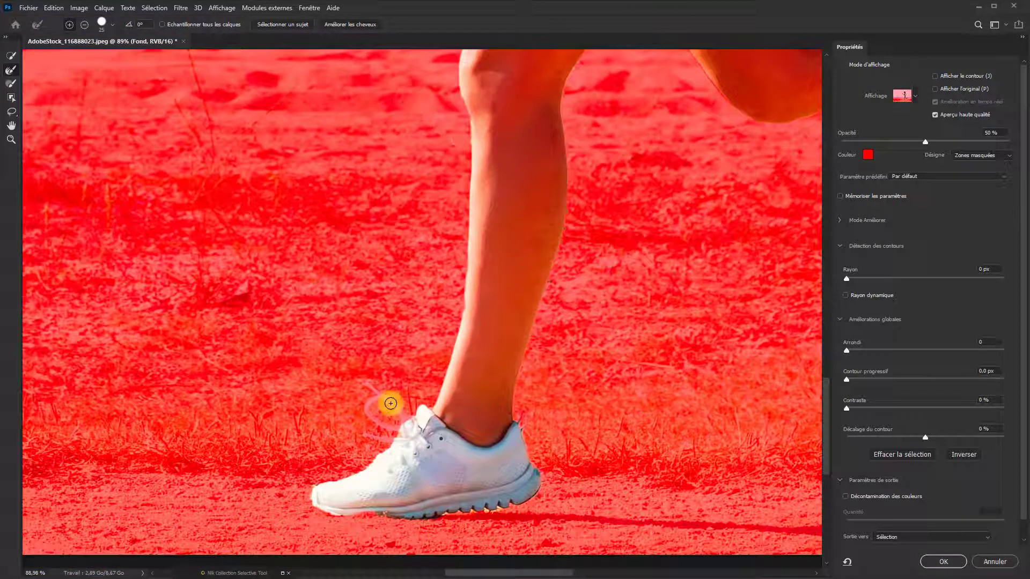
mouse_move(390, 403)
left_mouse_down()
mouse_move(364, 393)
mouse_move(374, 427)
mouse_move(388, 429)
mouse_move(372, 454)
mouse_move(374, 439)
mouse_move(549, 439)
mouse_move(520, 422)
mouse_move(590, 444)
left_mouse_up()
scroll(614, 456, "up", 20)
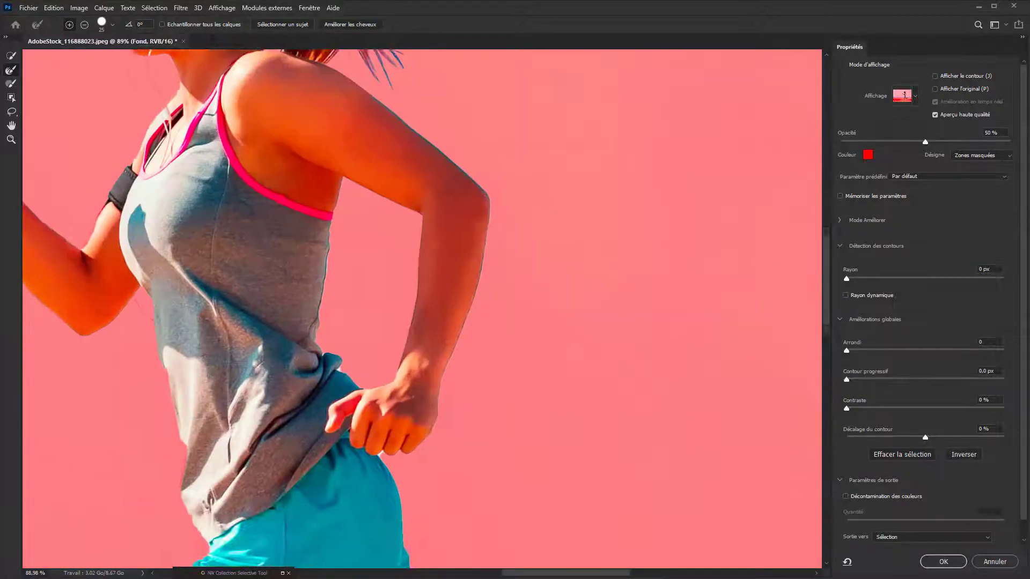
mouse_move(416, 219)
left_mouse_down()
mouse_move(458, 265)
mouse_move(428, 222)
mouse_move(478, 264)
mouse_move(452, 223)
mouse_move(480, 366)
mouse_move(569, 307)
left_mouse_up()
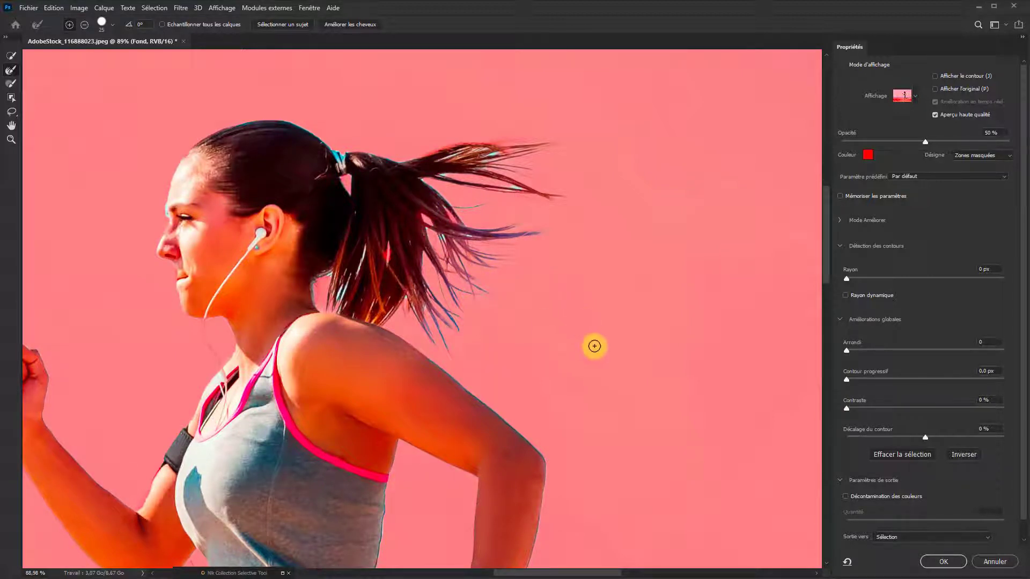
Check the remaining edges down to the raised shoe and output the refined selection to a new layer (Nouveau calque)
left_click_drag(602, 390, 606, 7)
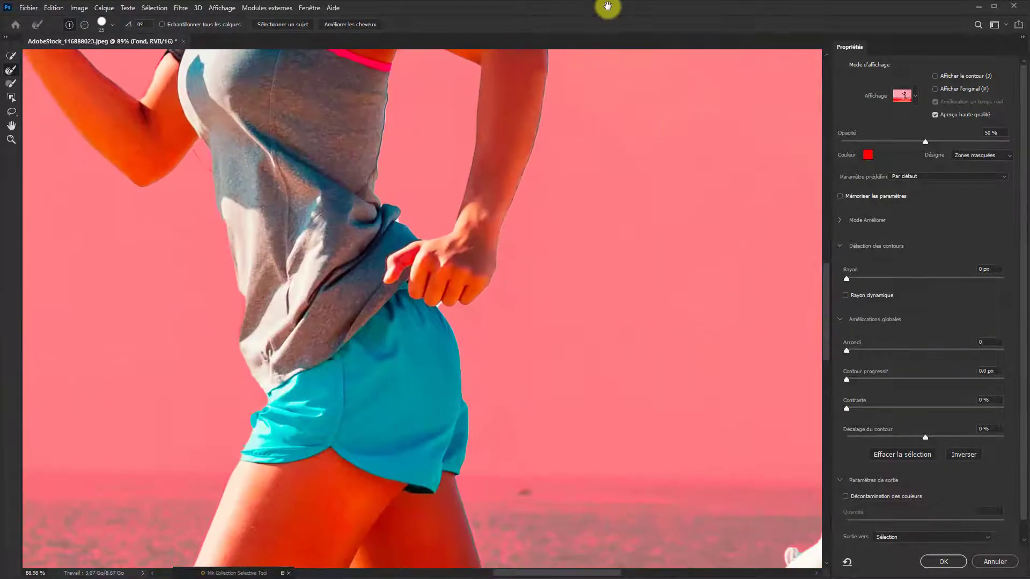
left_click_drag(649, 260, 444, 97)
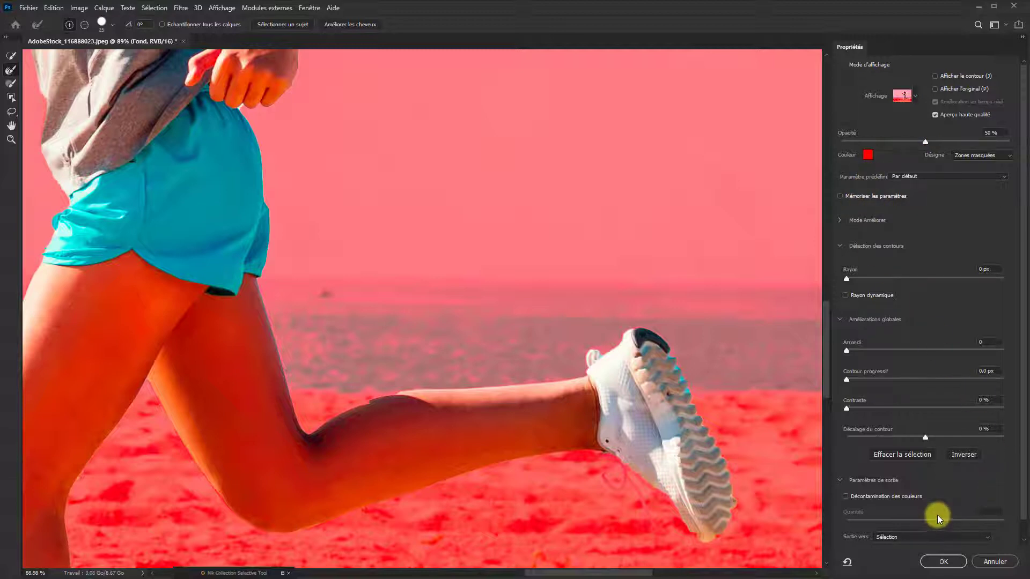
left_click(988, 538)
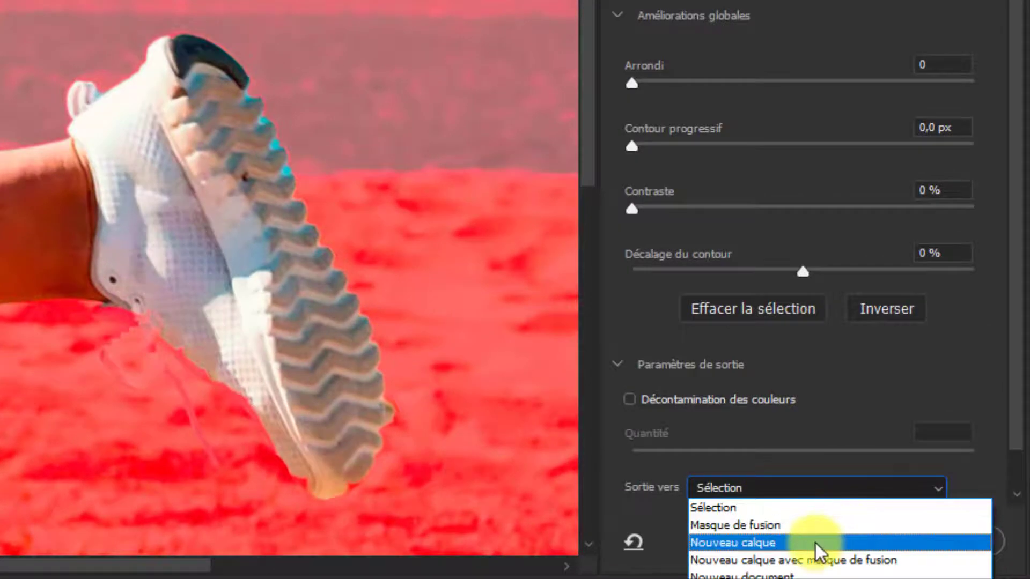
left_click(815, 552)
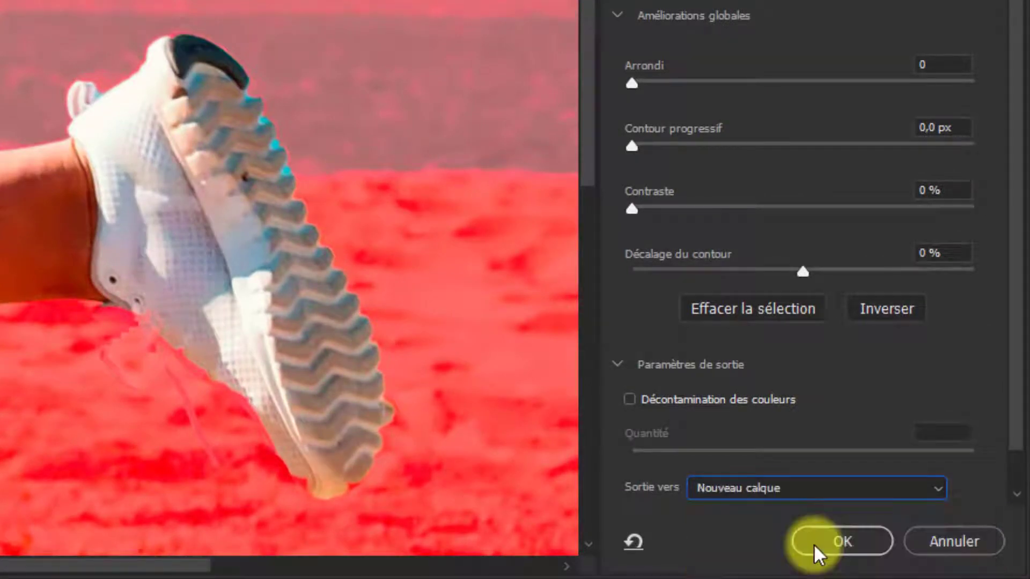
left_click(858, 552)
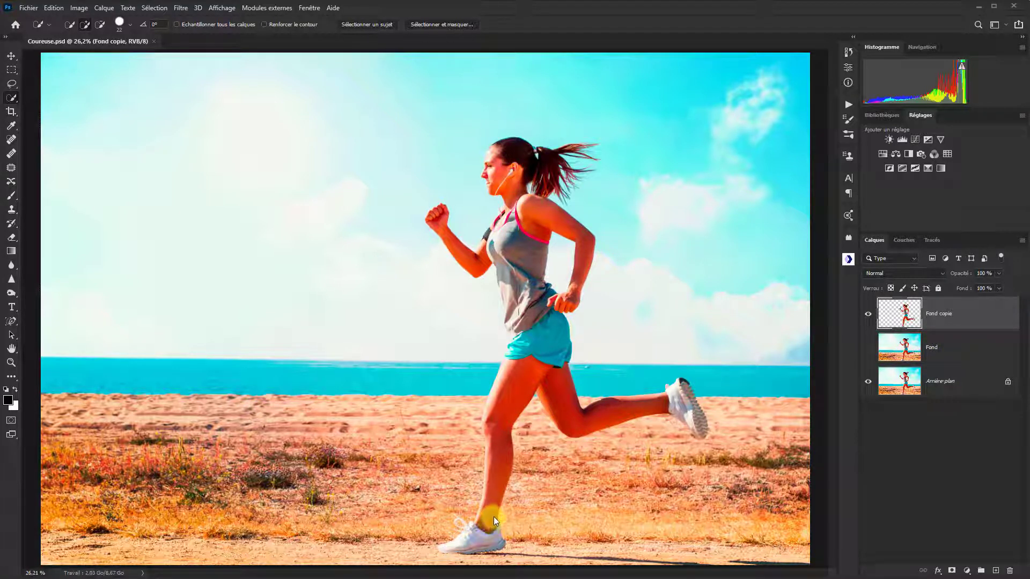
Select the Fond layer and make it visible
left_click(941, 352)
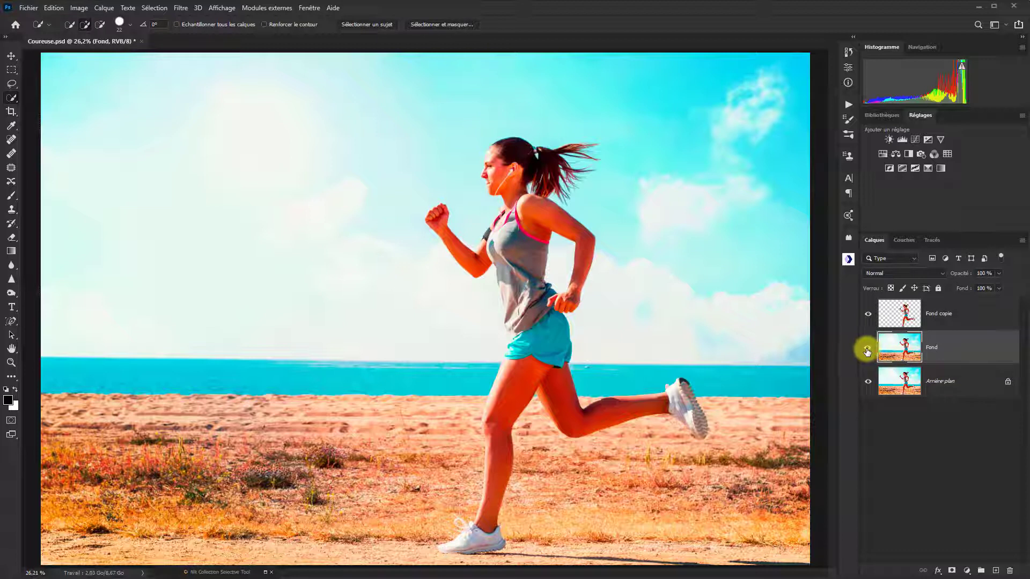
left_click(867, 348)
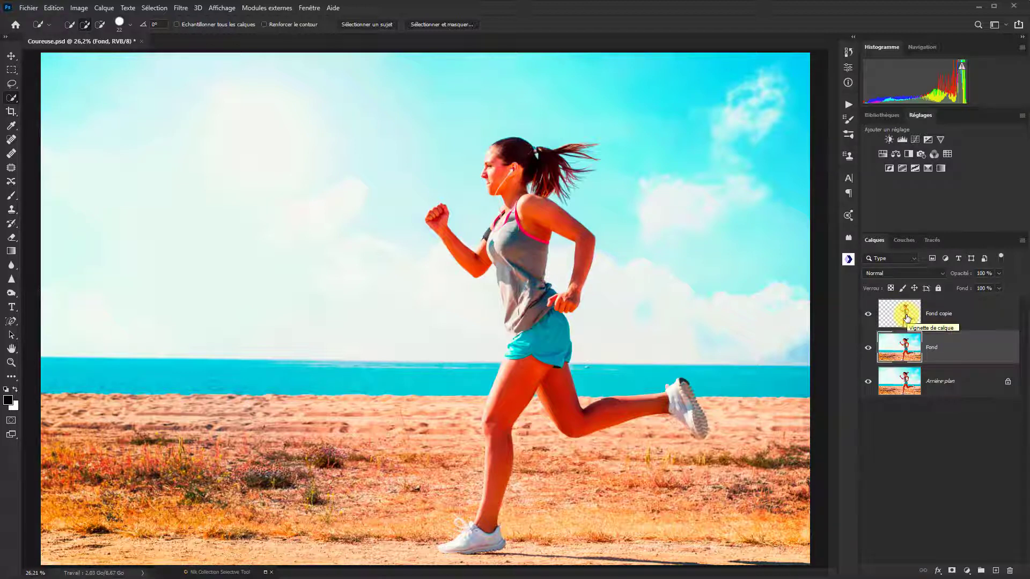
Try to remove the runner from the Fond layer with Content-Aware Fill using the Fond copie outline, and inspect the fill without the cutout
key("ctrl")
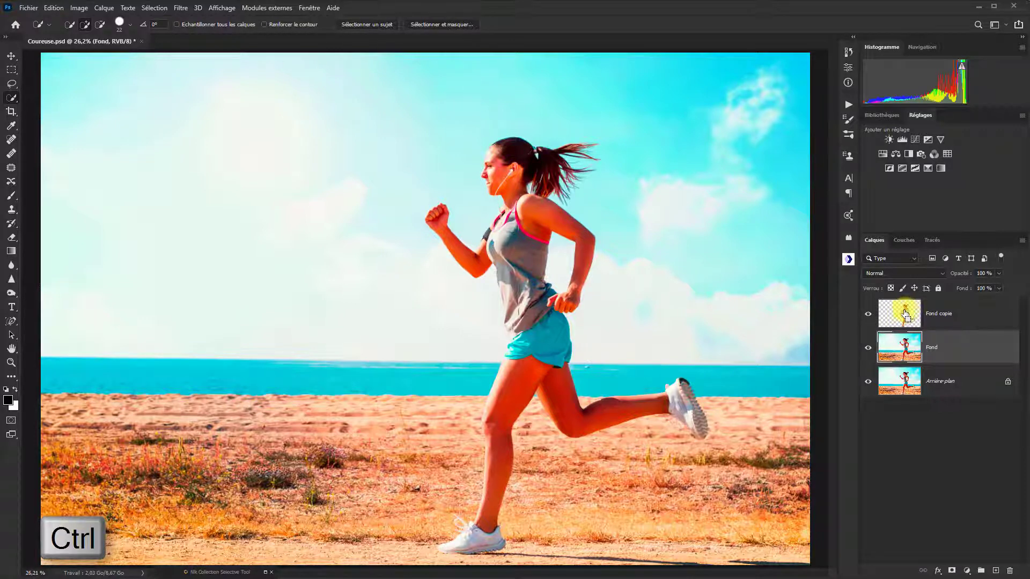
left_click(907, 319, "ctrl")
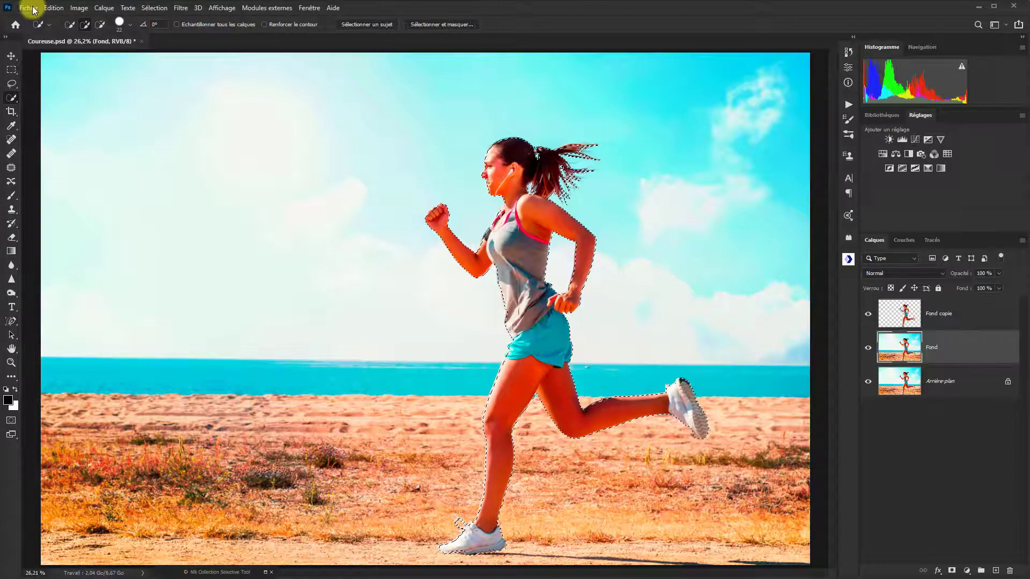
left_click(54, 8)
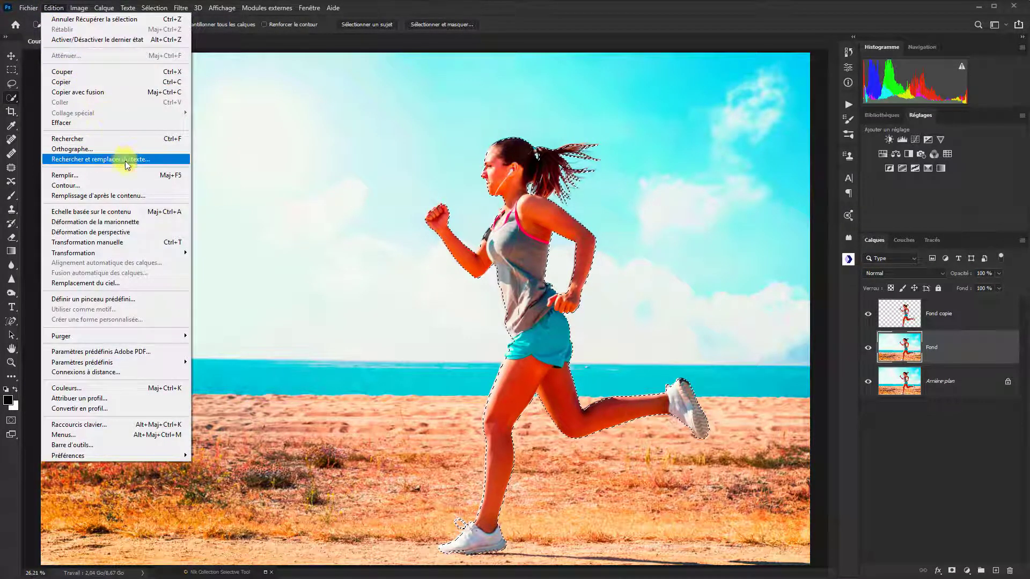
left_click(137, 196)
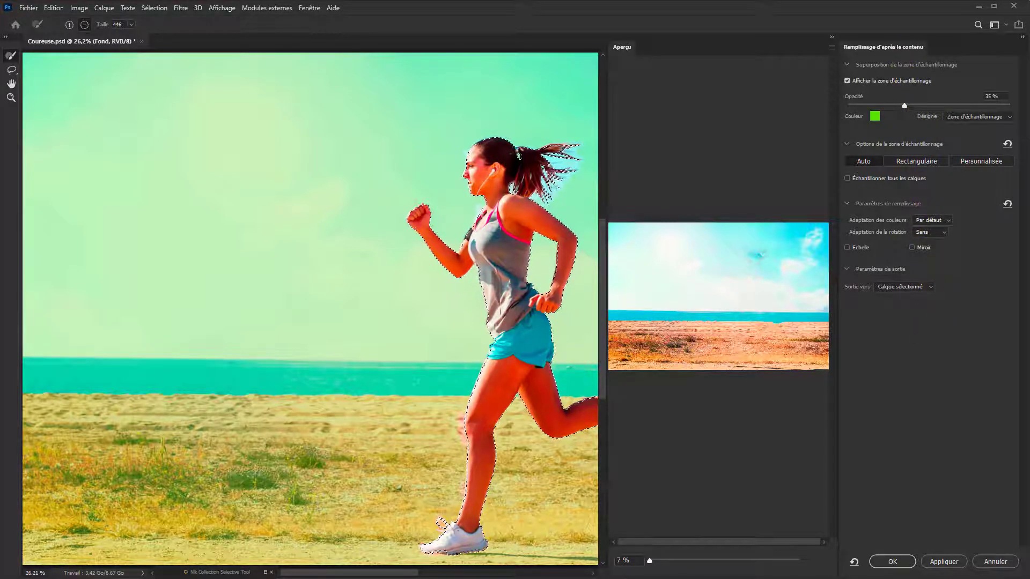
left_click(892, 561)
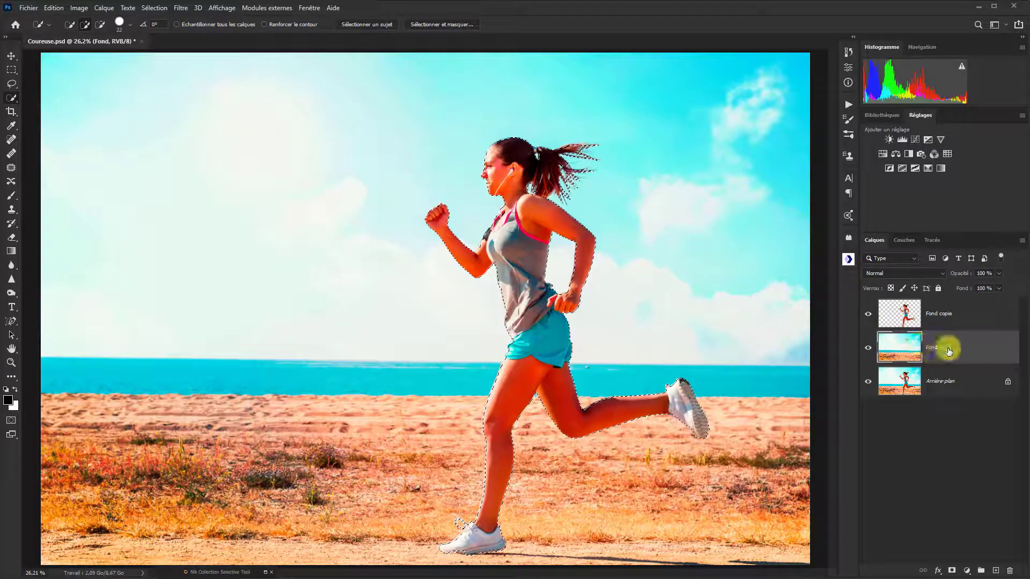
left_click(868, 316)
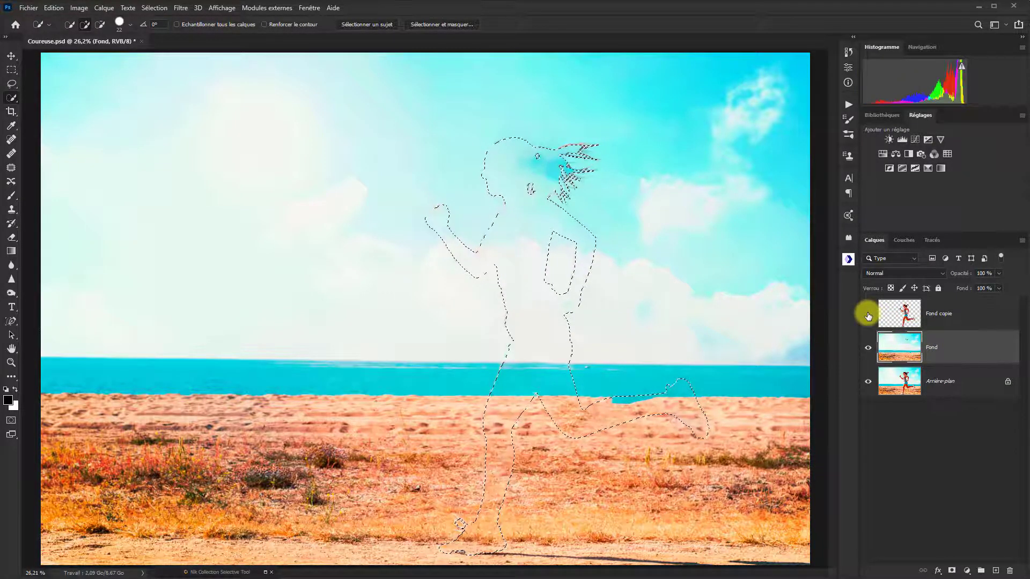
key("ctrl+d")
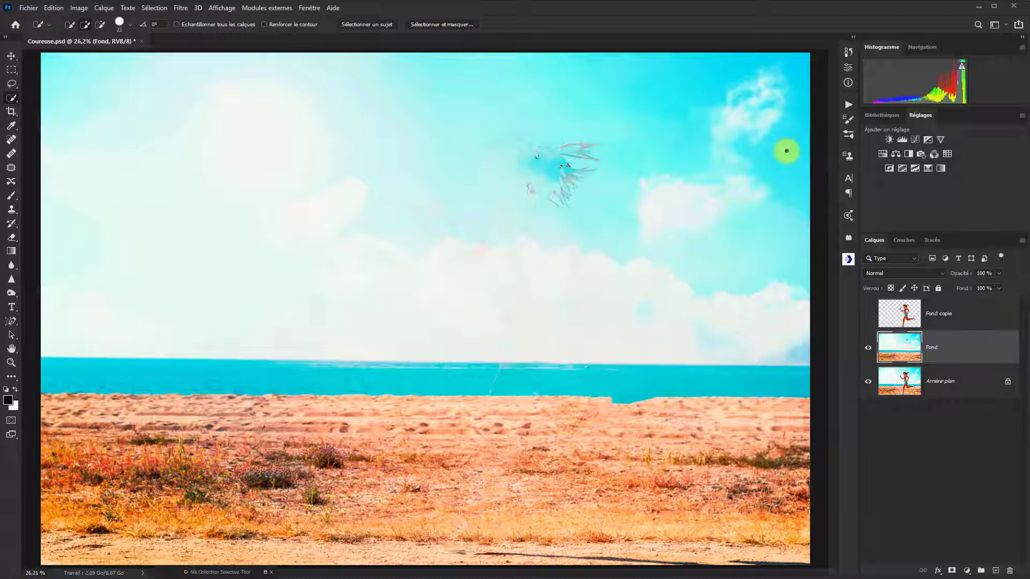
Revert the history to the layer visibility change made before the runner's selection was loaded
left_click(843, 52)
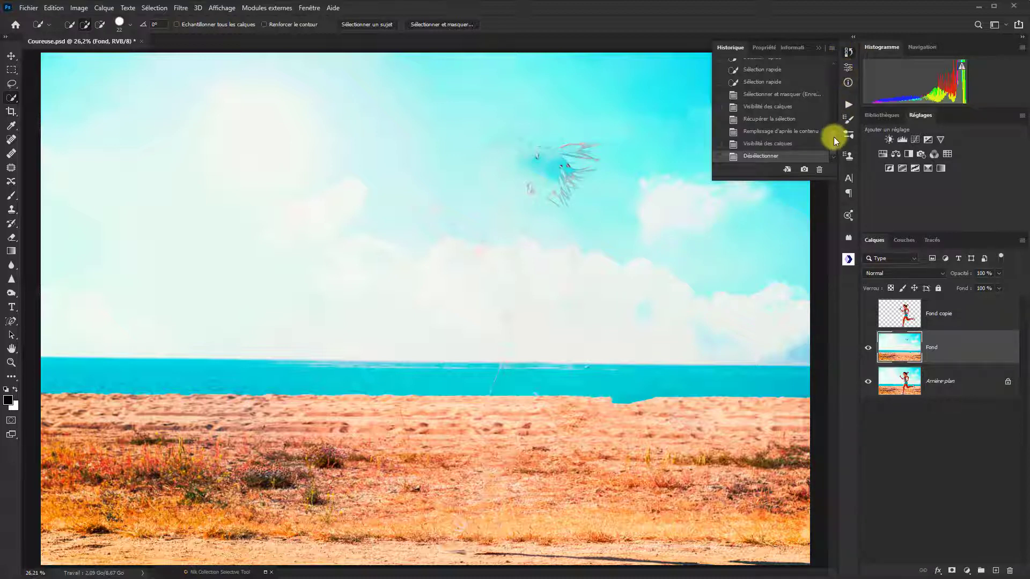
mouse_move(834, 136)
left_mouse_down()
mouse_move(834, 116)
mouse_move(833, 139)
left_mouse_up()
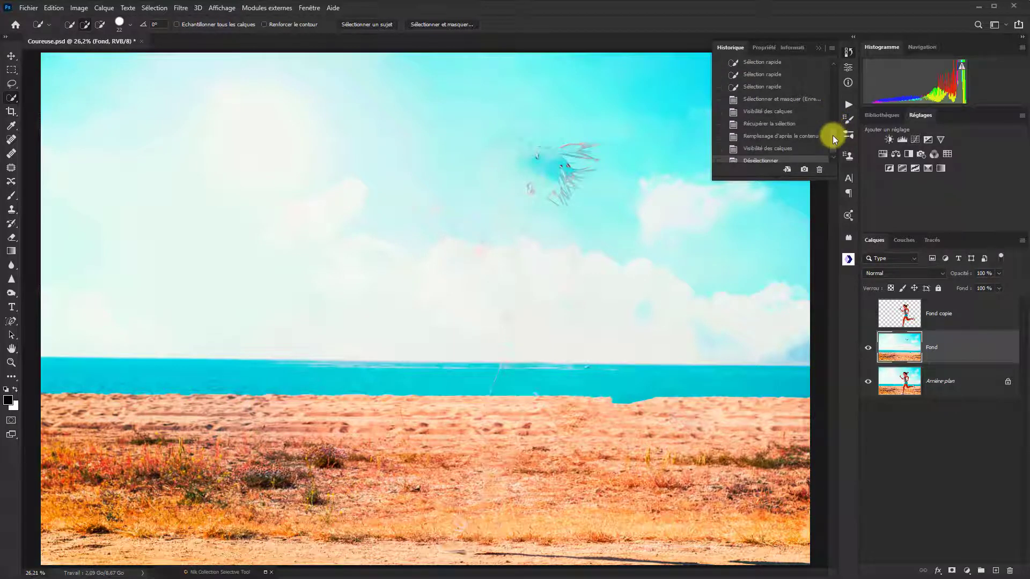
left_click(768, 112)
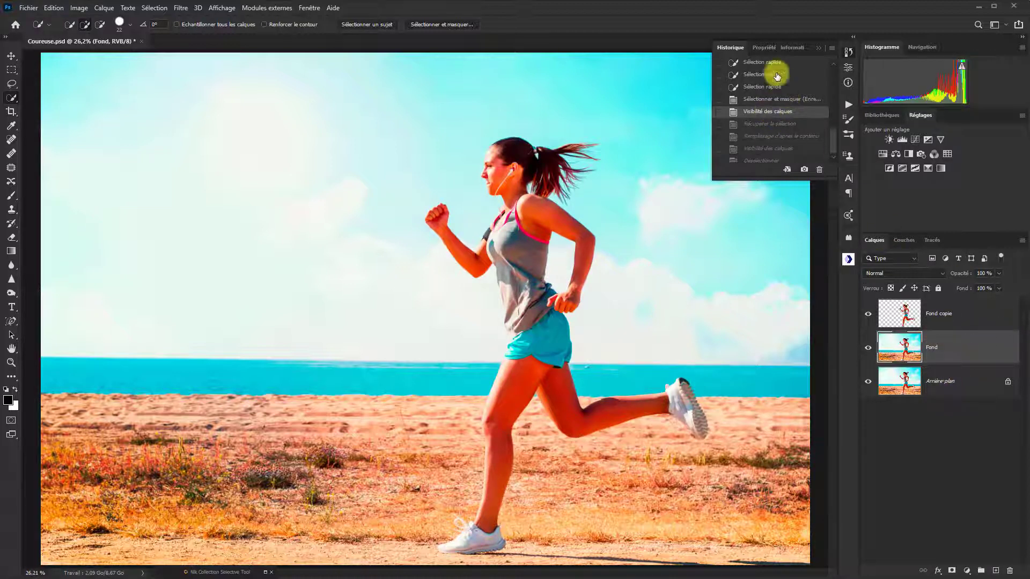
left_click(848, 52)
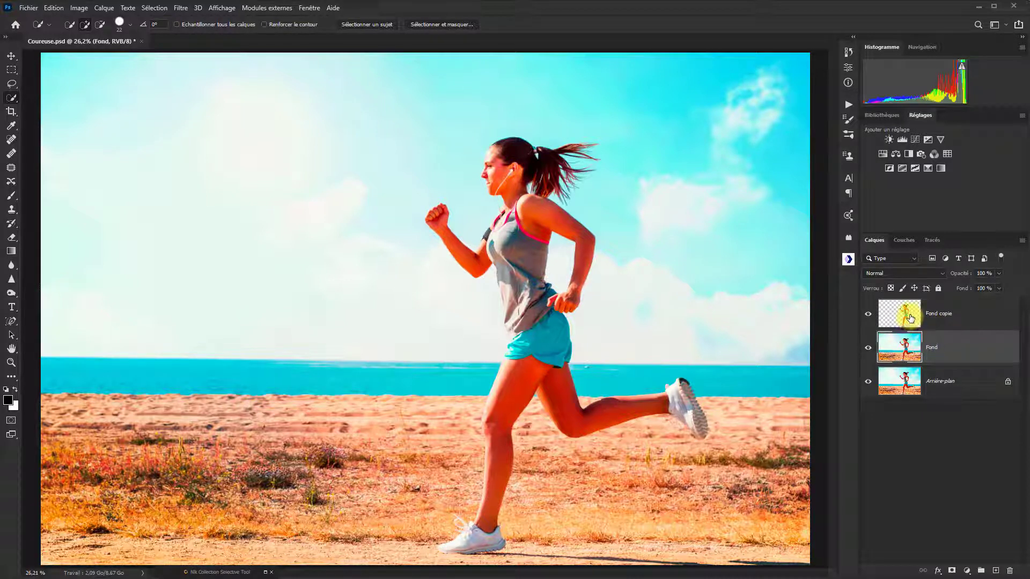
Load the Fond copie layer's outline as a selection and expand it by 20 pixels
key("ctrl")
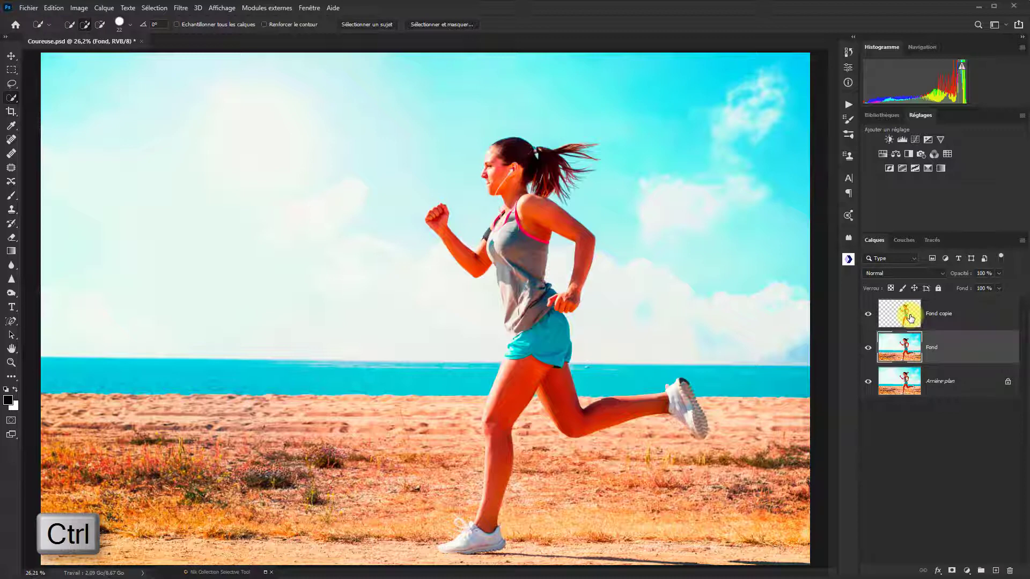
left_click(909, 318, "ctrl")
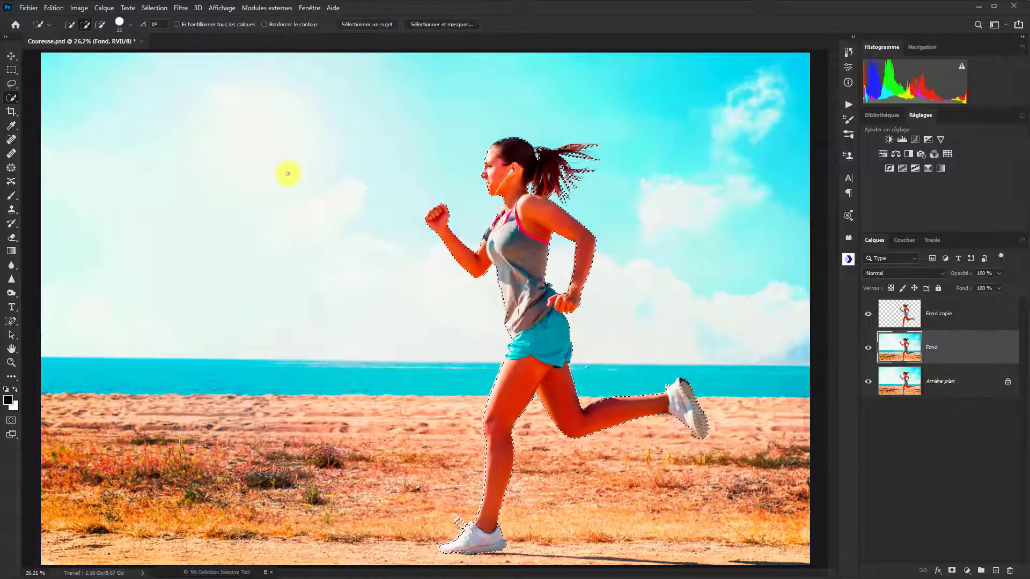
left_click(154, 9)
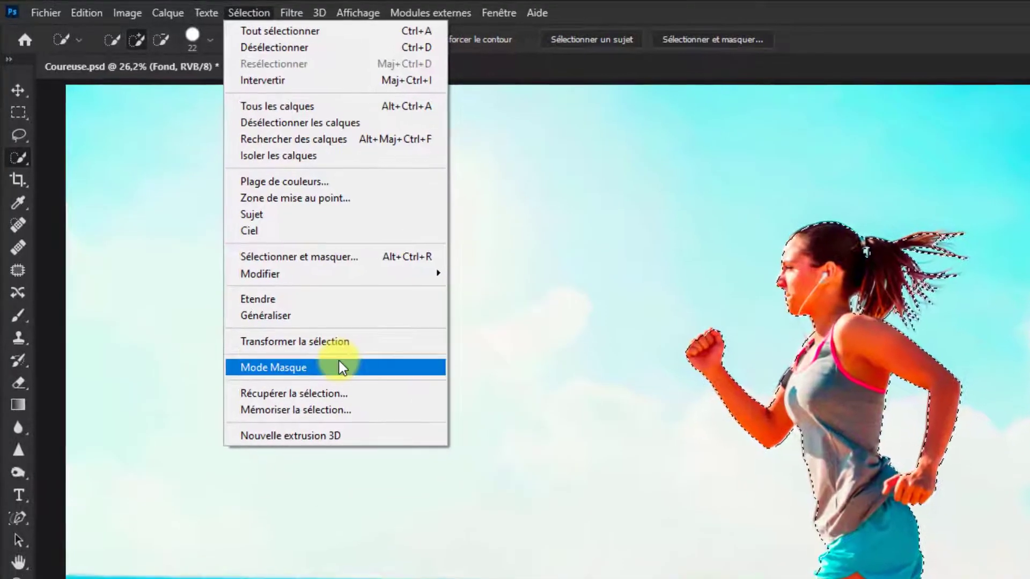
mouse_move(347, 278)
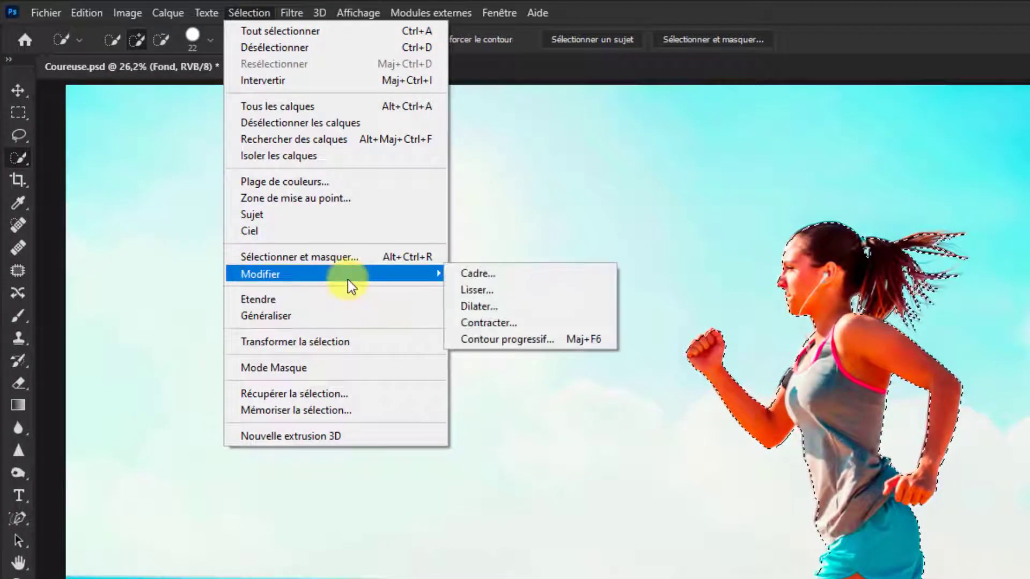
left_click(478, 309)
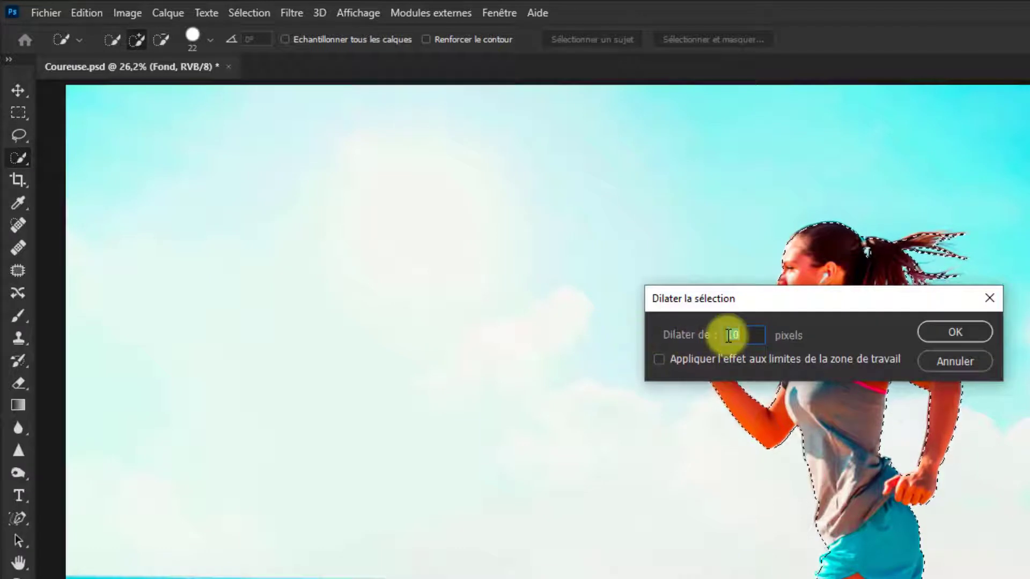
key("BackSpace")
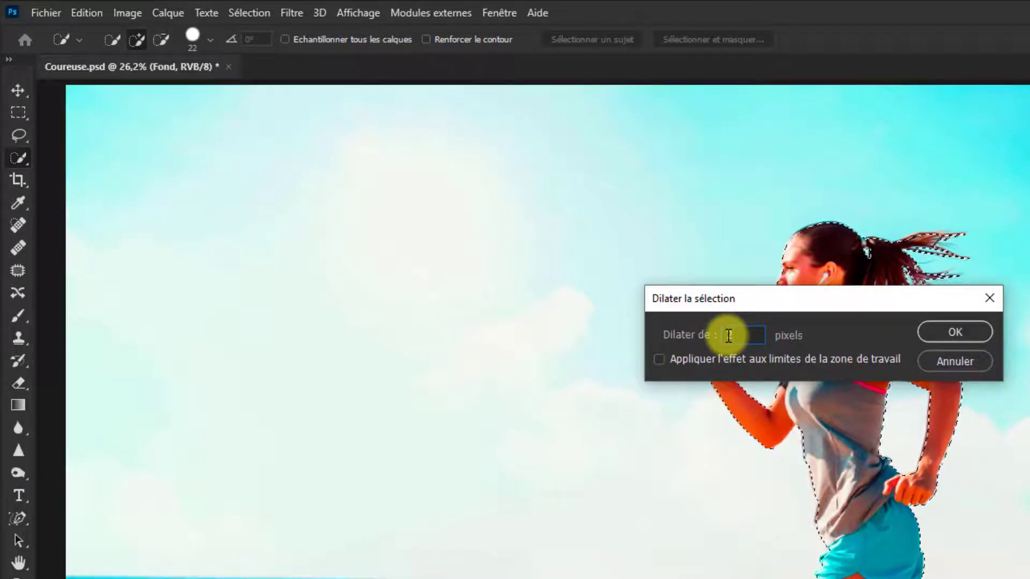
type("20")
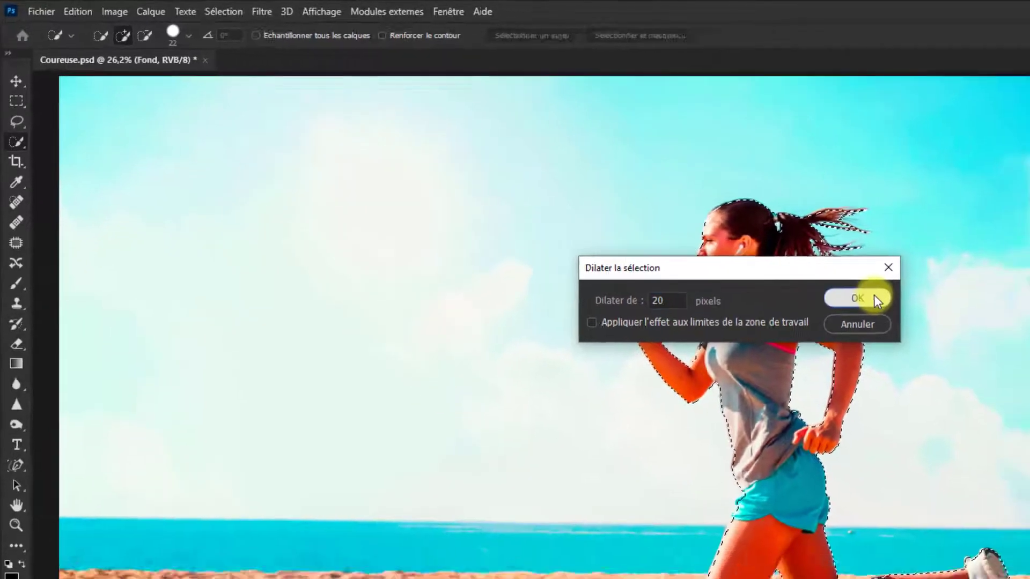
left_click(955, 332)
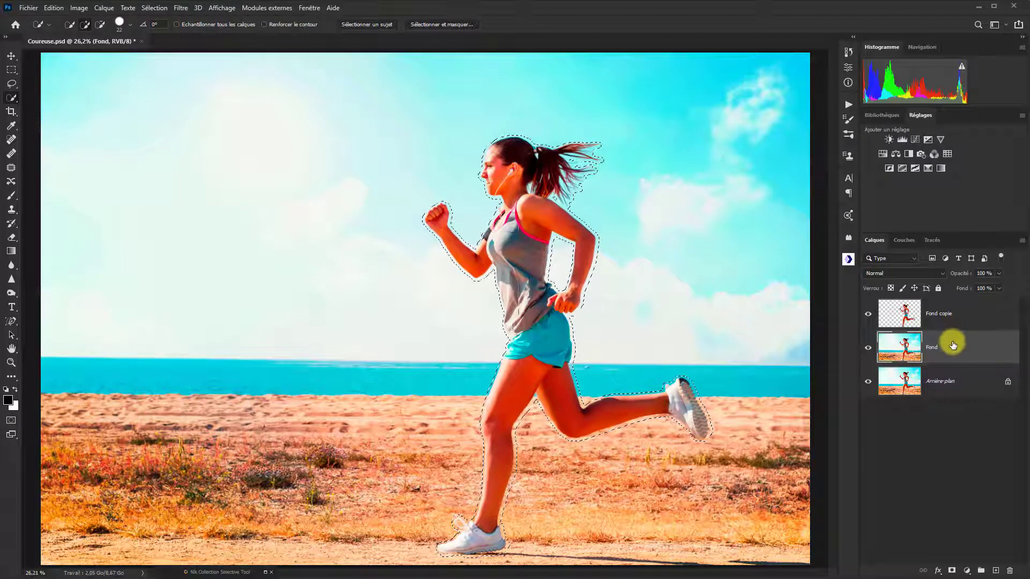
Remove the runner from the Fond layer with Content-Aware Fill, output to the selected layer, and clear the selection
left_click(54, 8)
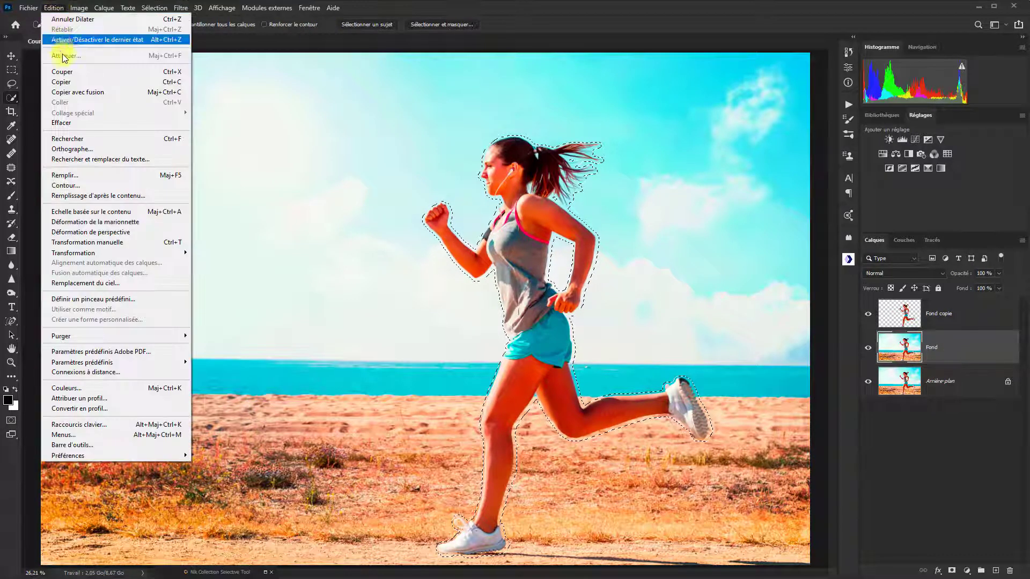
left_click(109, 196)
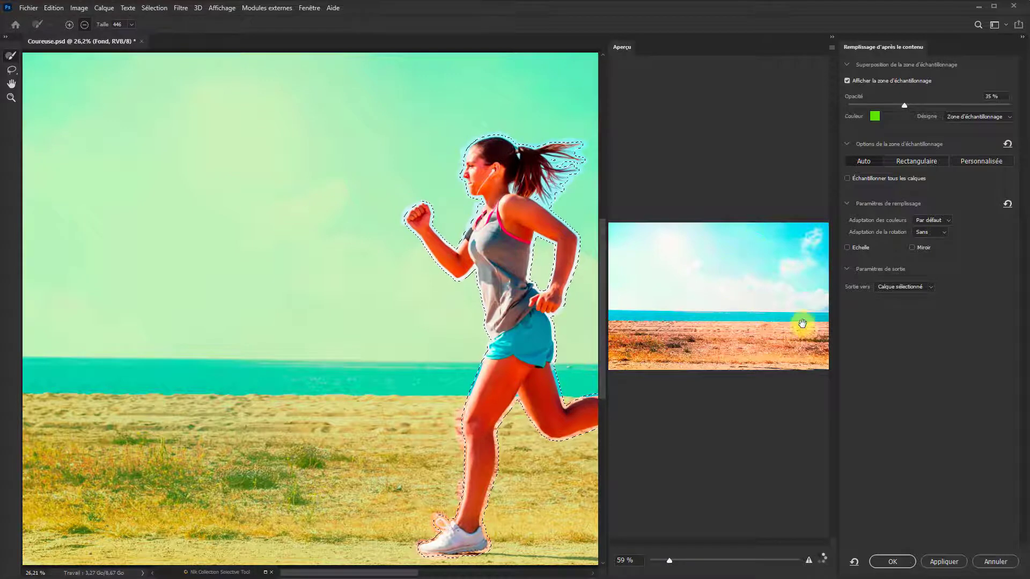
scroll(747, 315, "down", 2)
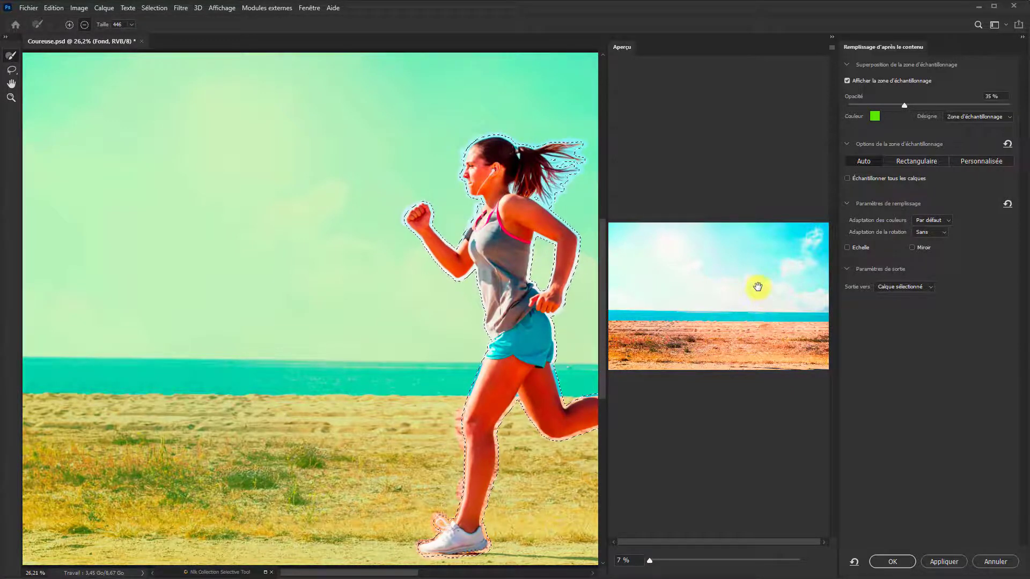
left_click(902, 560)
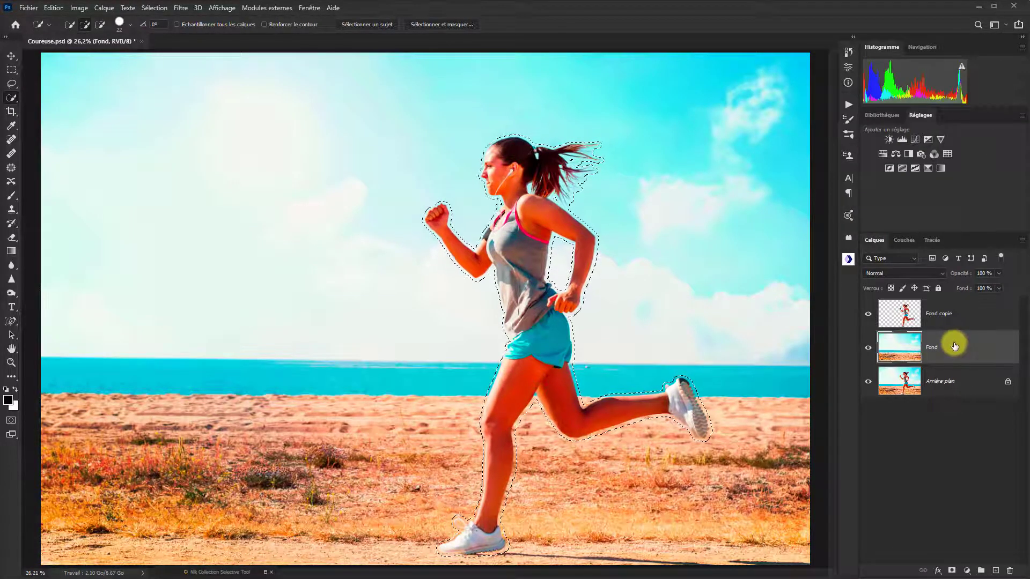
key("ctrl+d")
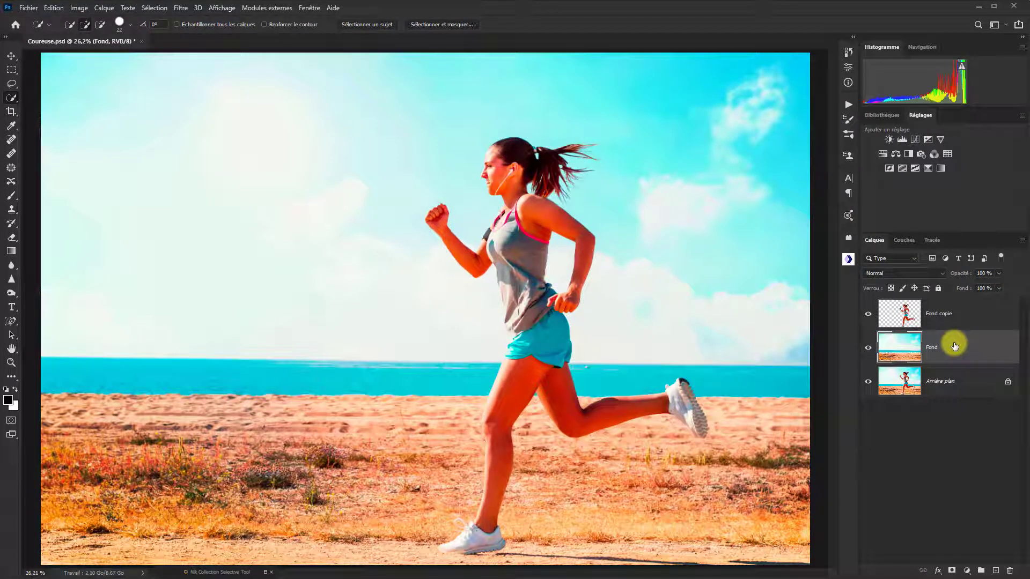
Hide the Fond copie layer and ready the Clone Stamp with a soft brush of about 114 px for the sky
left_click(868, 314)
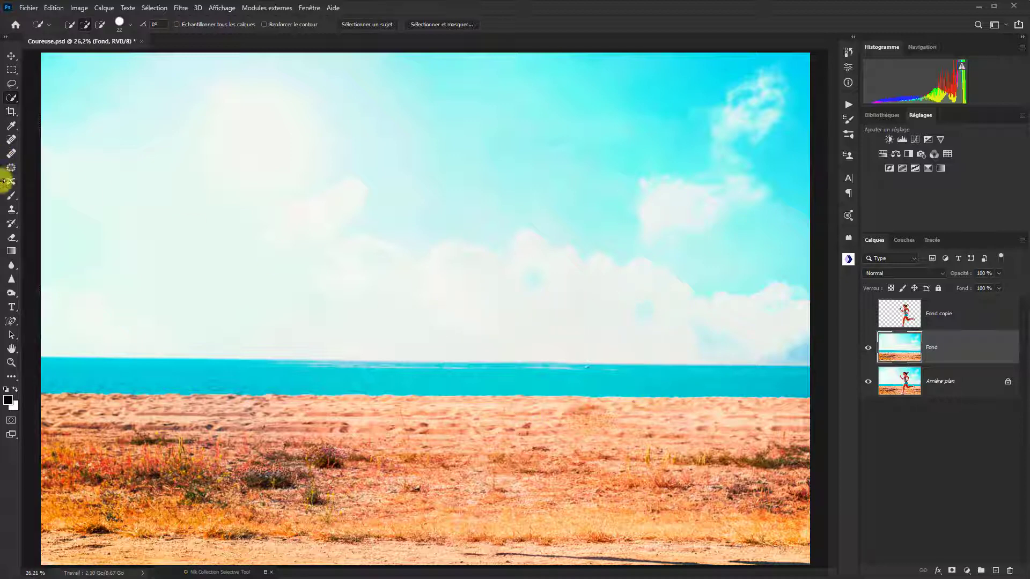
scroll(619, 231, "up", 3)
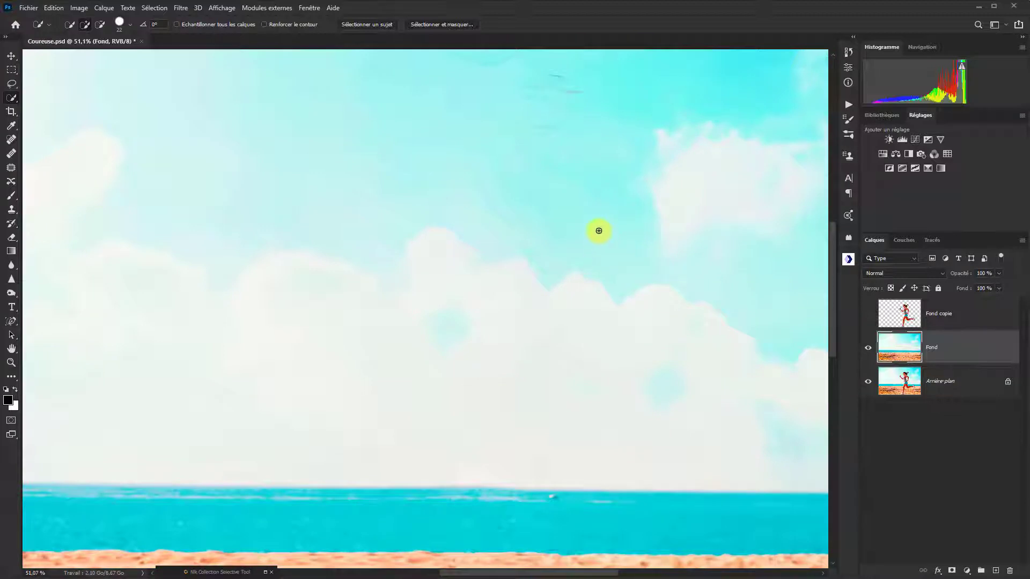
left_click_drag(593, 213, 603, 336)
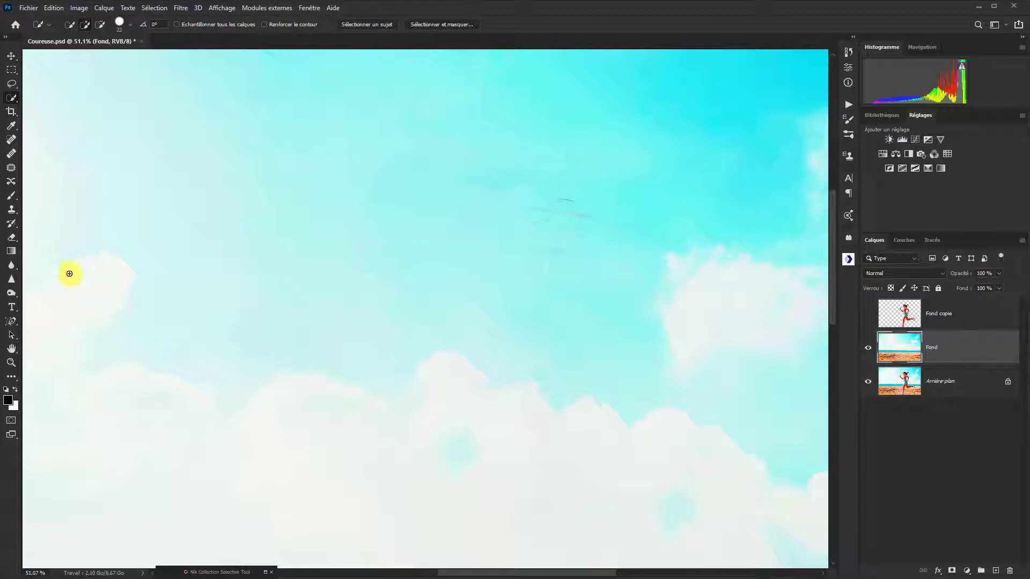
left_click(11, 213)
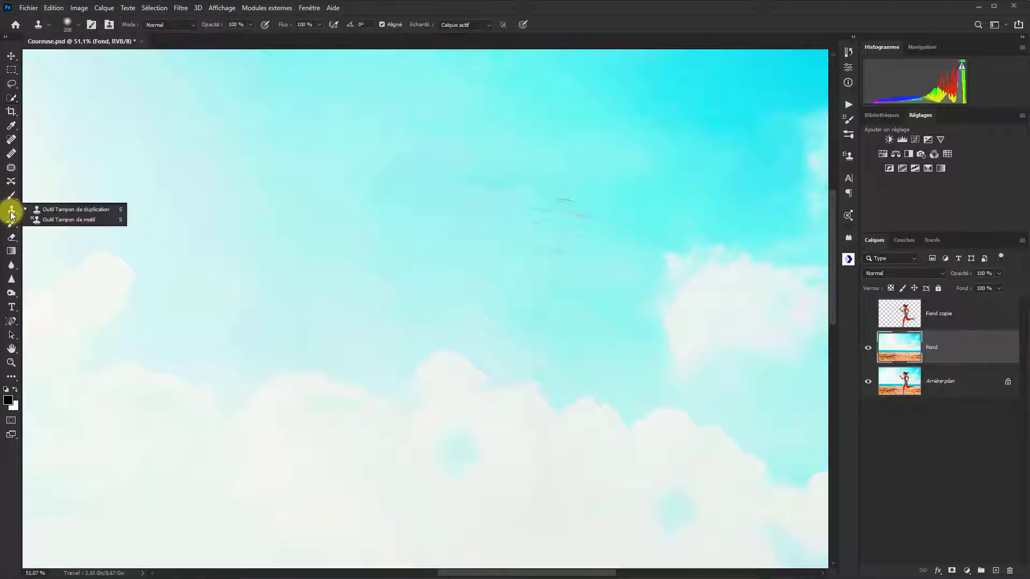
left_click(75, 209)
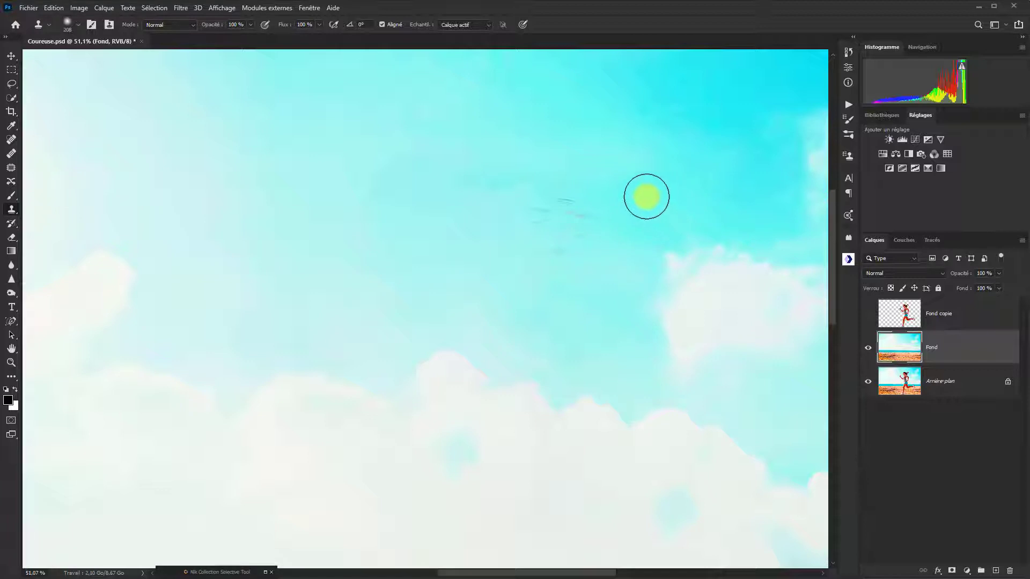
right_click(637, 198, "alt")
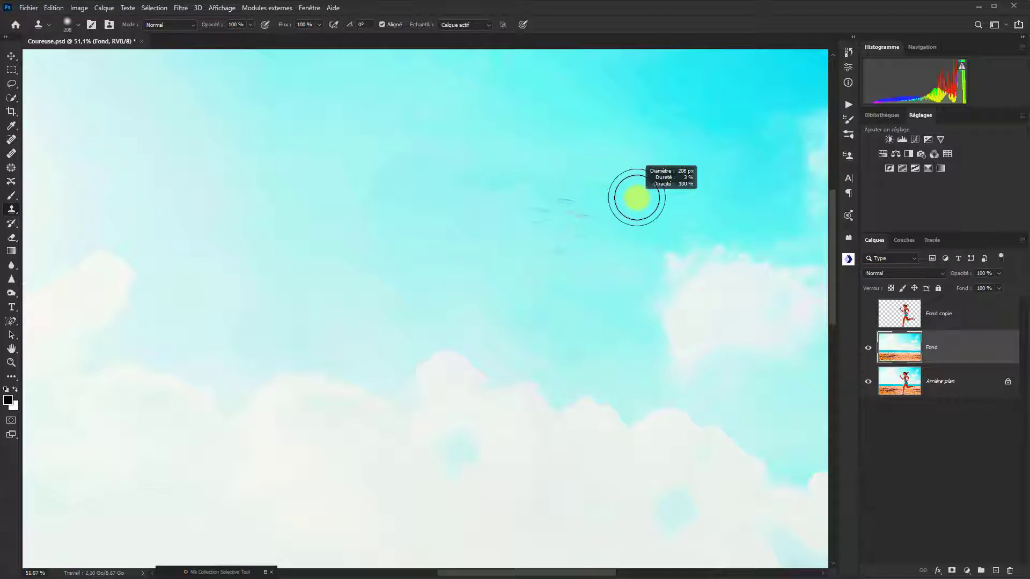
left_click_drag(644, 197, 621, 206)
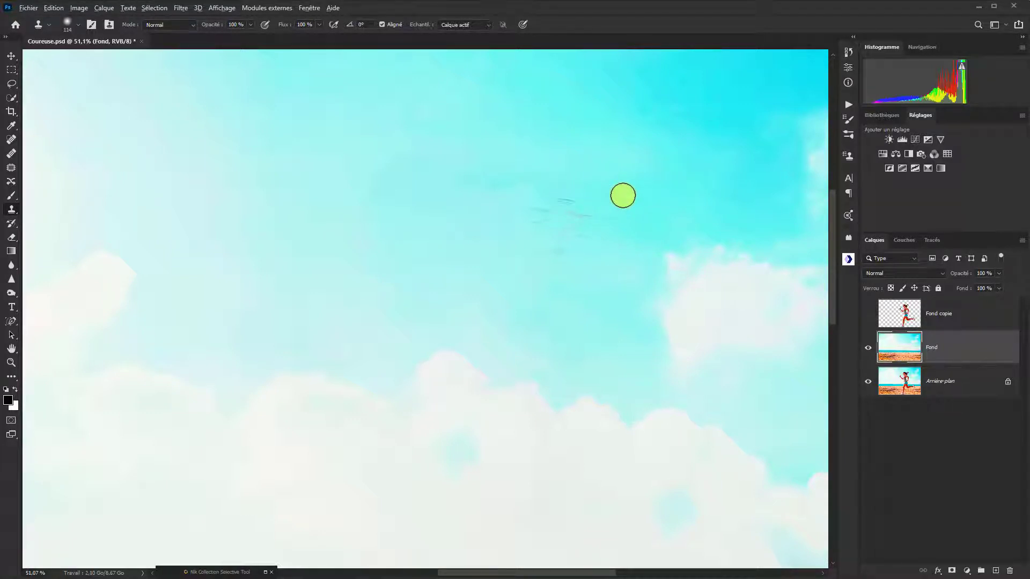
Clone clean blue sky over the leftover dark hair streaks above the clouds on the Fond layer
left_click(622, 195, "alt")
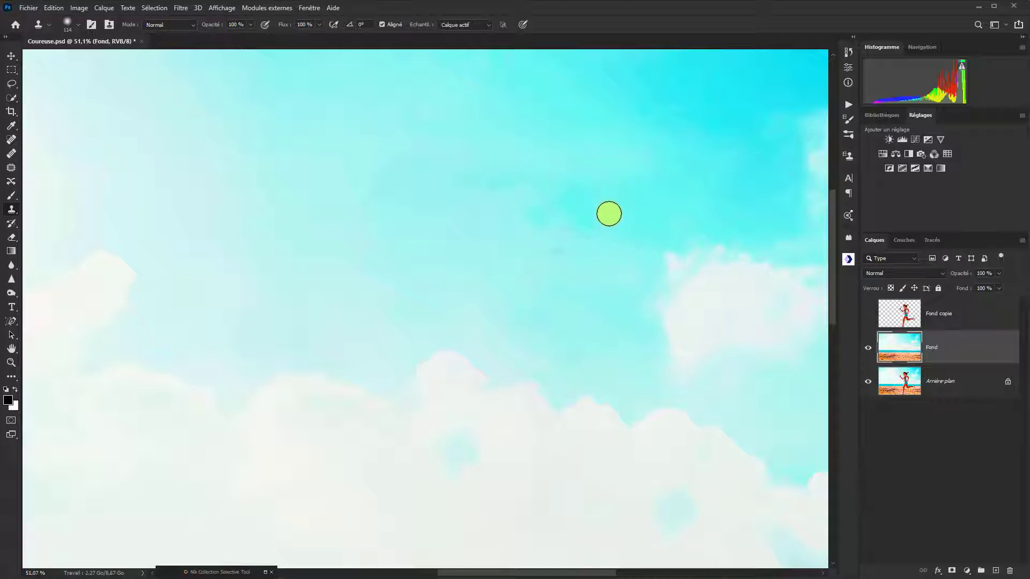
left_click(617, 208, "alt")
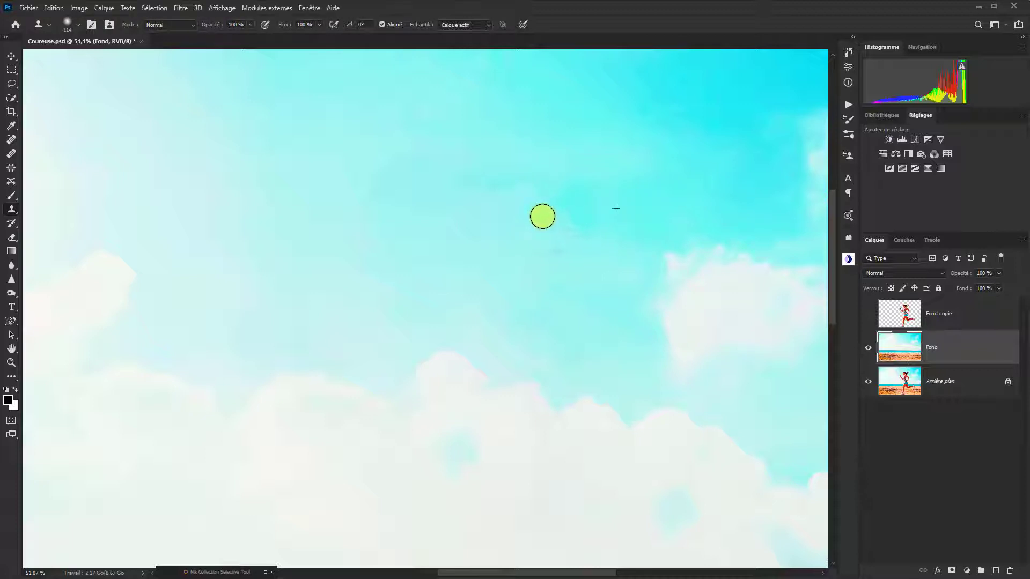
mouse_move(542, 216)
left_mouse_down()
mouse_move(588, 228)
mouse_move(563, 232)
mouse_move(579, 233)
left_mouse_up()
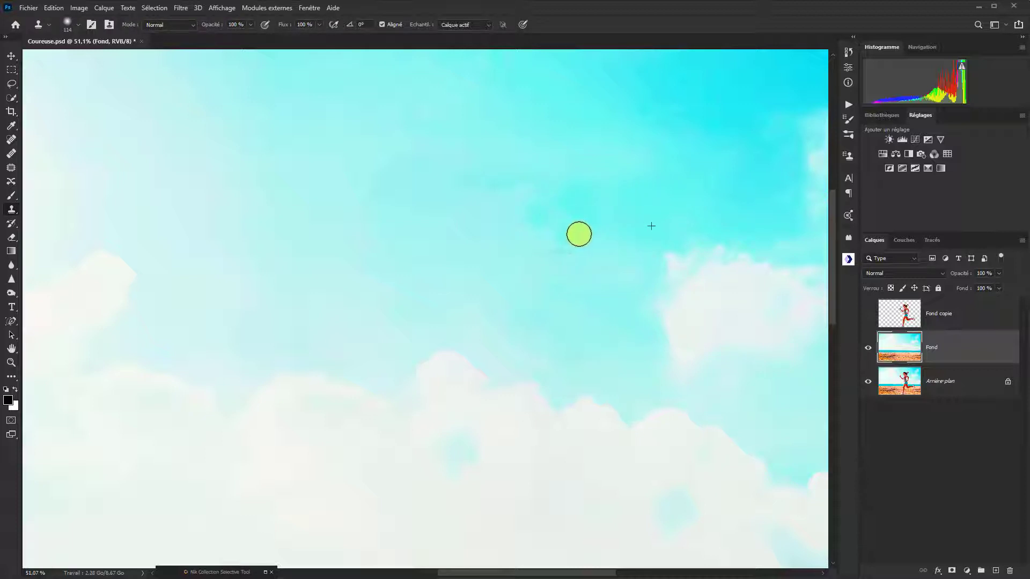
left_click(597, 273, "alt")
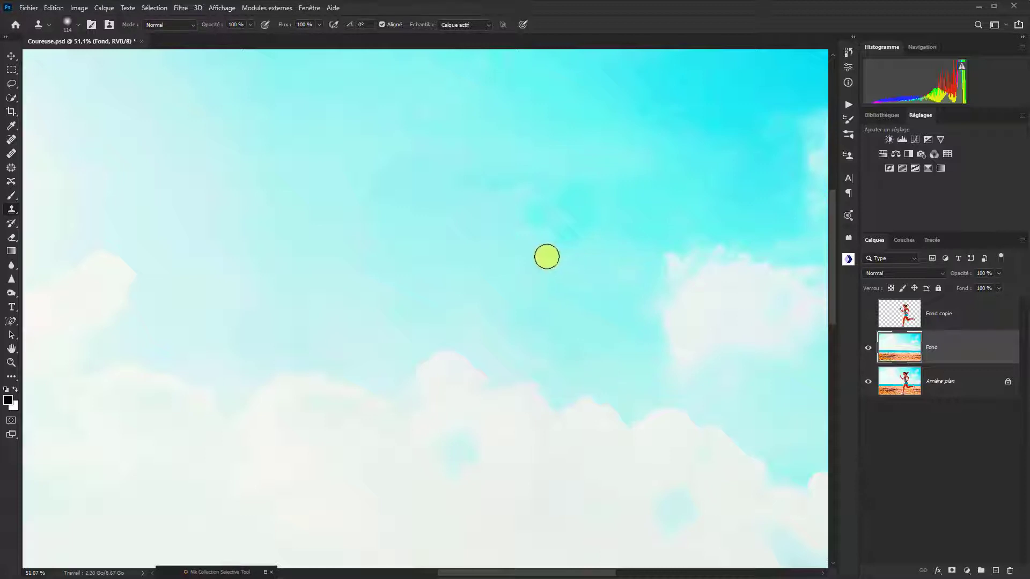
mouse_move(540, 253)
left_mouse_down()
mouse_move(561, 258)
mouse_move(534, 280)
left_mouse_up()
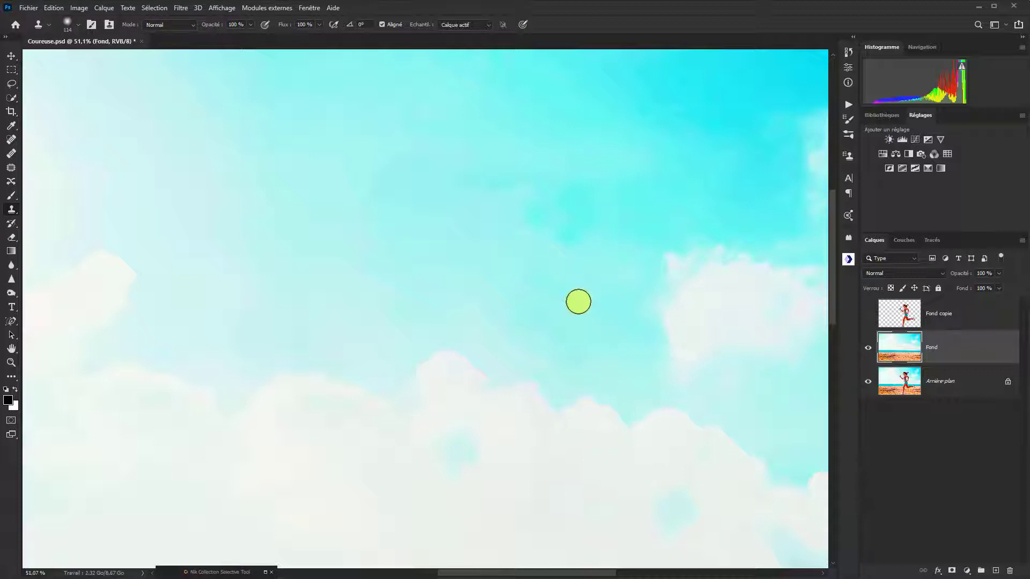
left_click_drag(554, 314, 533, 291)
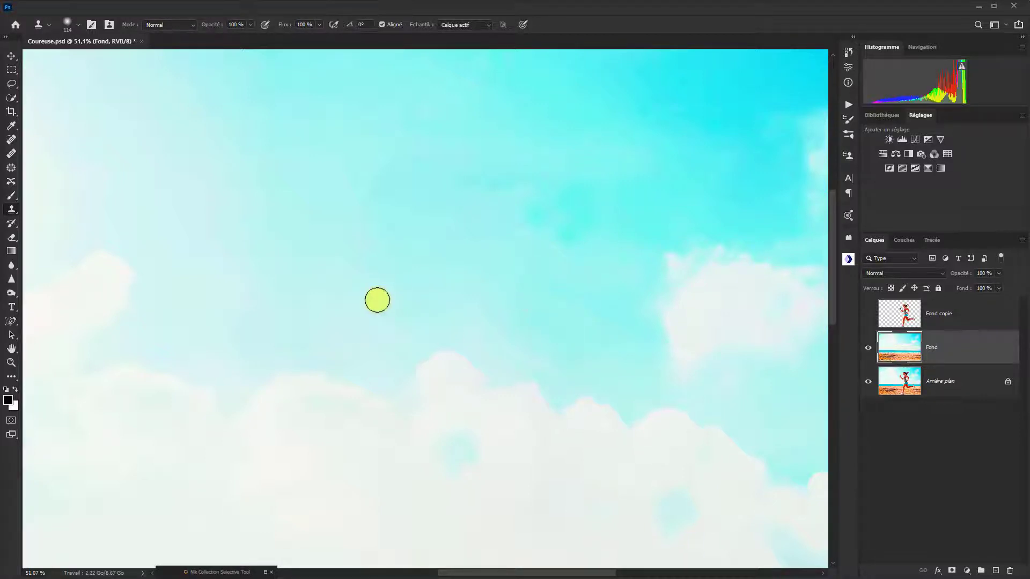
left_click_drag(377, 300, 381, 299)
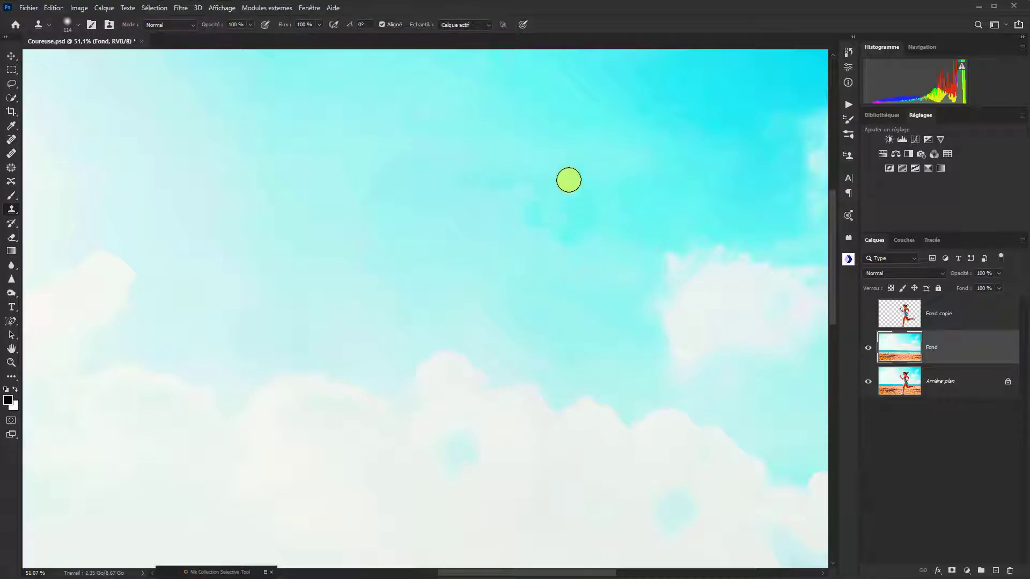
left_click_drag(552, 196, 545, 207)
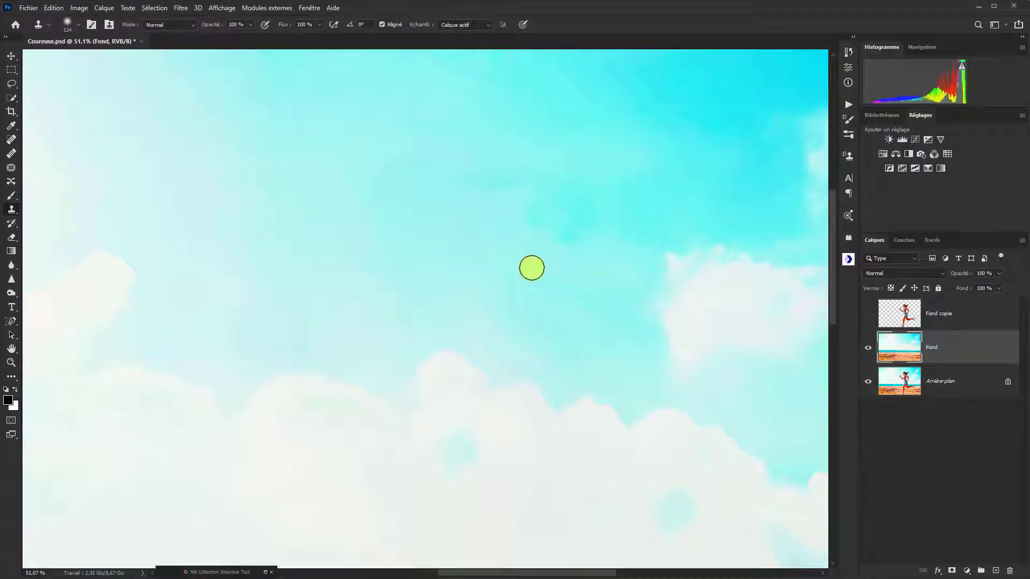
mouse_move(531, 269)
left_mouse_down()
mouse_move(540, 266)
mouse_move(549, 305)
mouse_move(528, 292)
left_mouse_up()
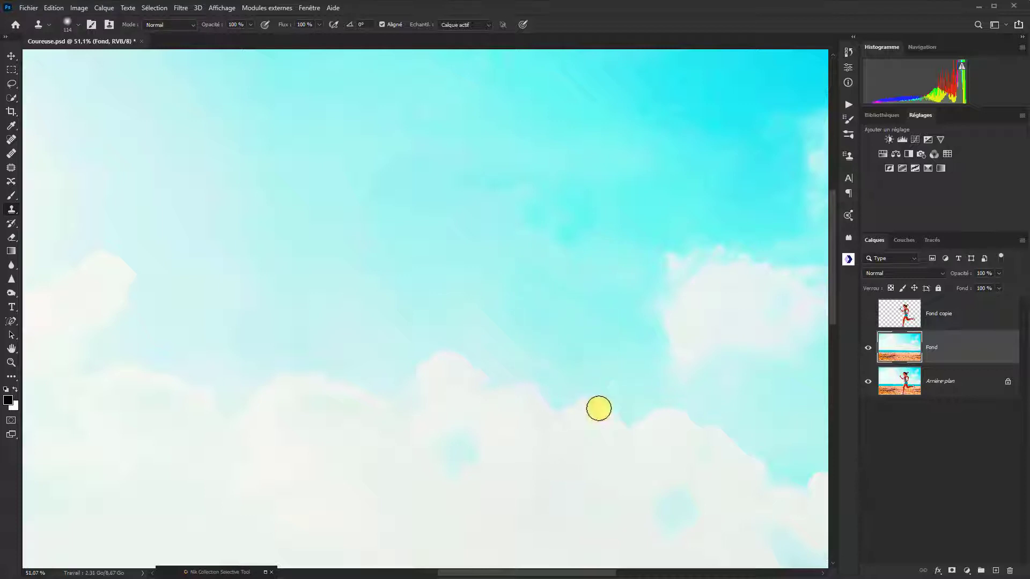
Clone white cloud texture beside the round blue patch in the clouds, and check the filled sea and ground
left_click_drag(598, 409, 625, 255)
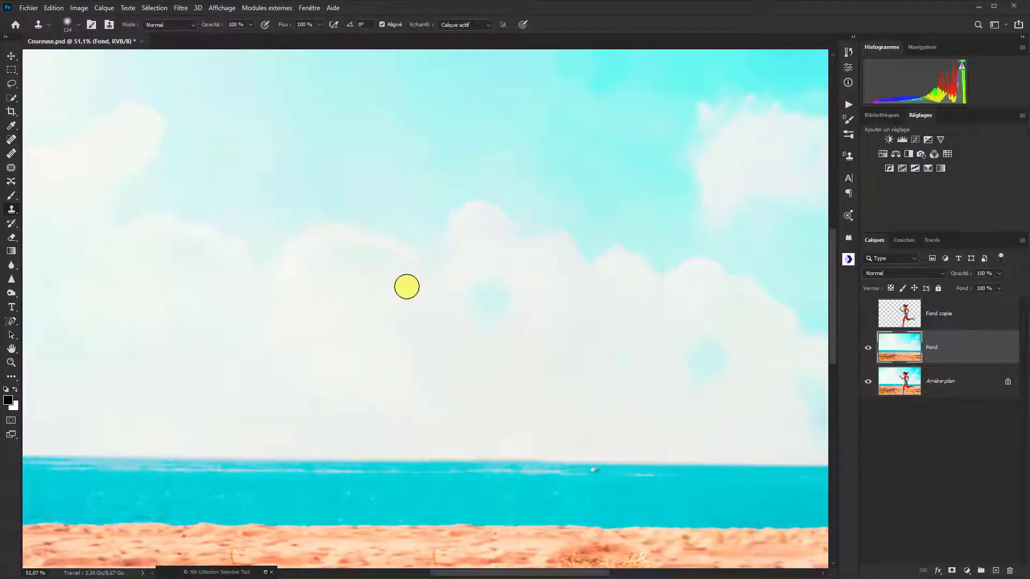
left_click(570, 308, "alt")
left_click_drag(540, 295, 547, 294)
left_click(560, 296, "alt")
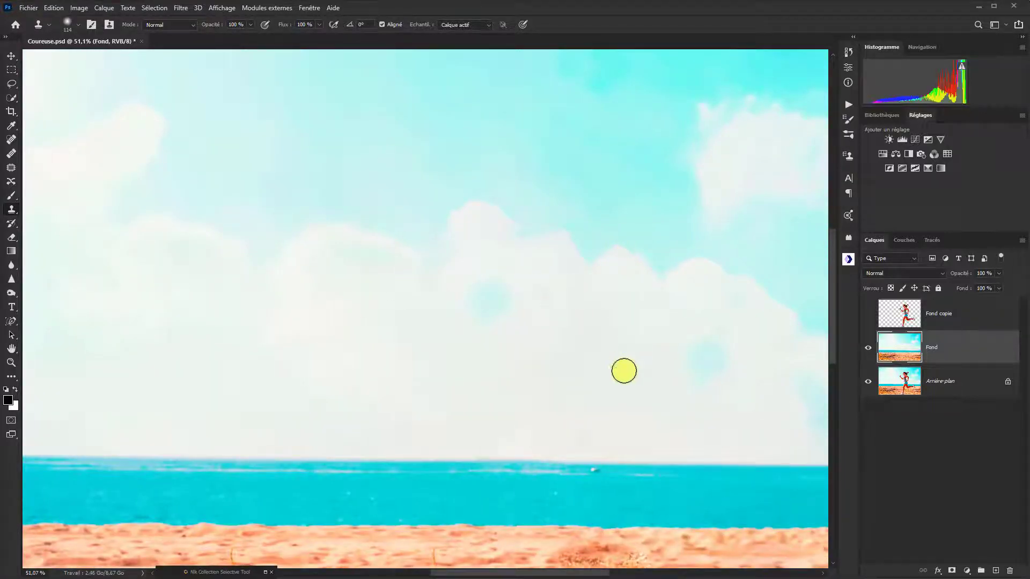
scroll(623, 371, "down", 3)
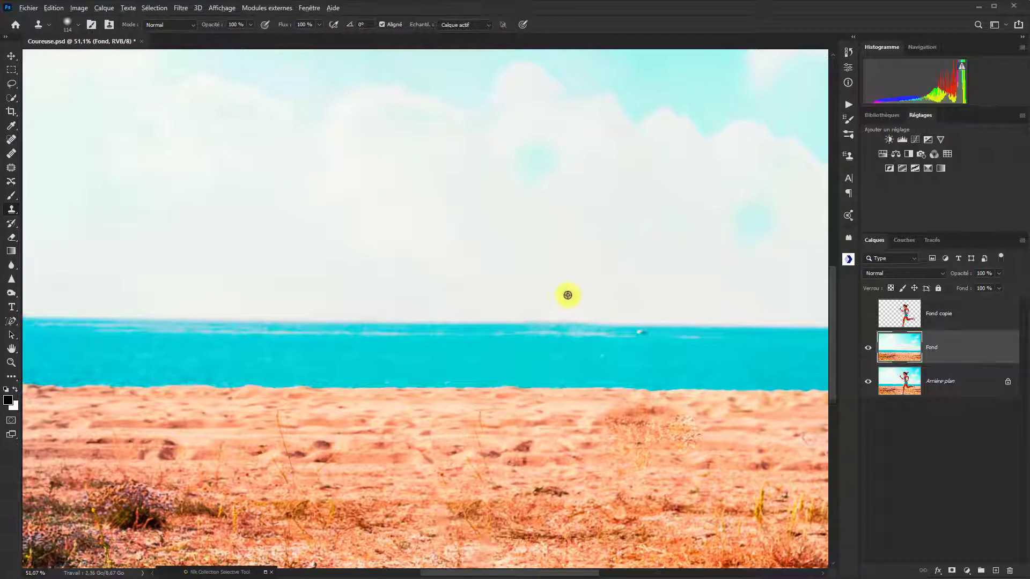
left_click_drag(563, 494, 576, 281)
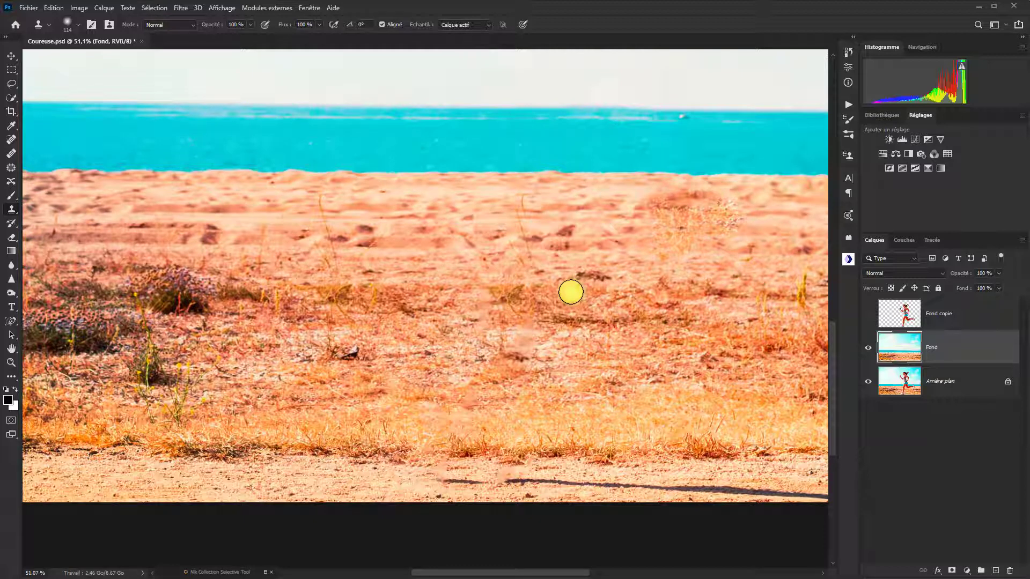
key("ctrl+0")
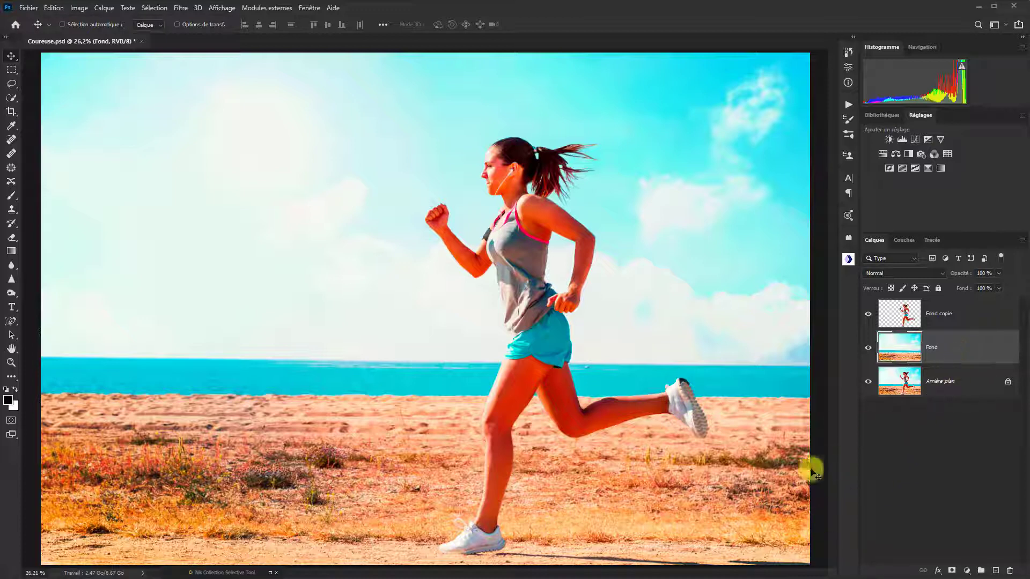
Quick-select the runner's ground shadow behind her front shoe on the Fond layer, and subtract the surrounding sand from the selection
scroll(663, 498, "up", 6)
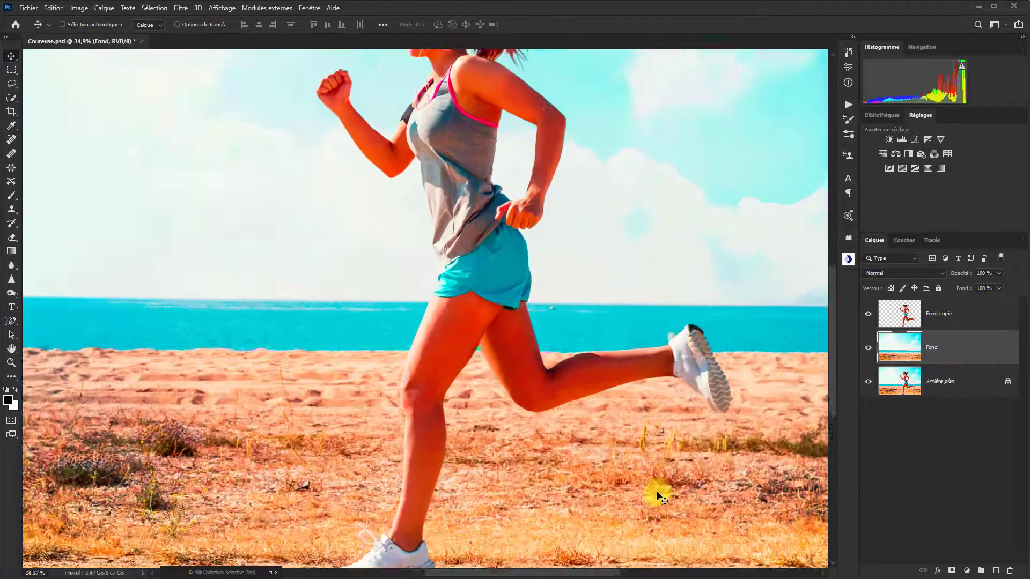
scroll(653, 496, "up", 1)
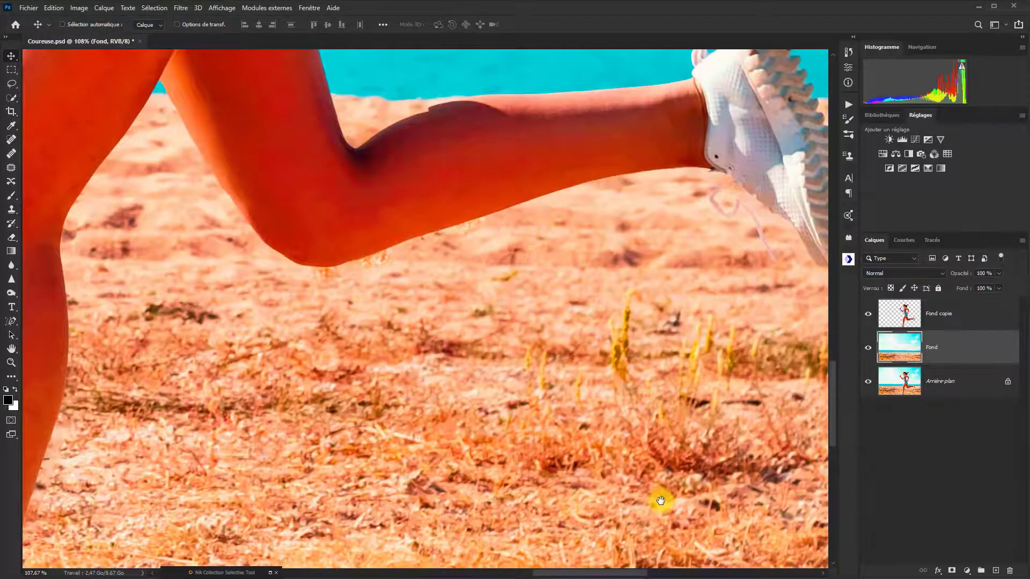
left_click_drag(660, 496, 851, 138)
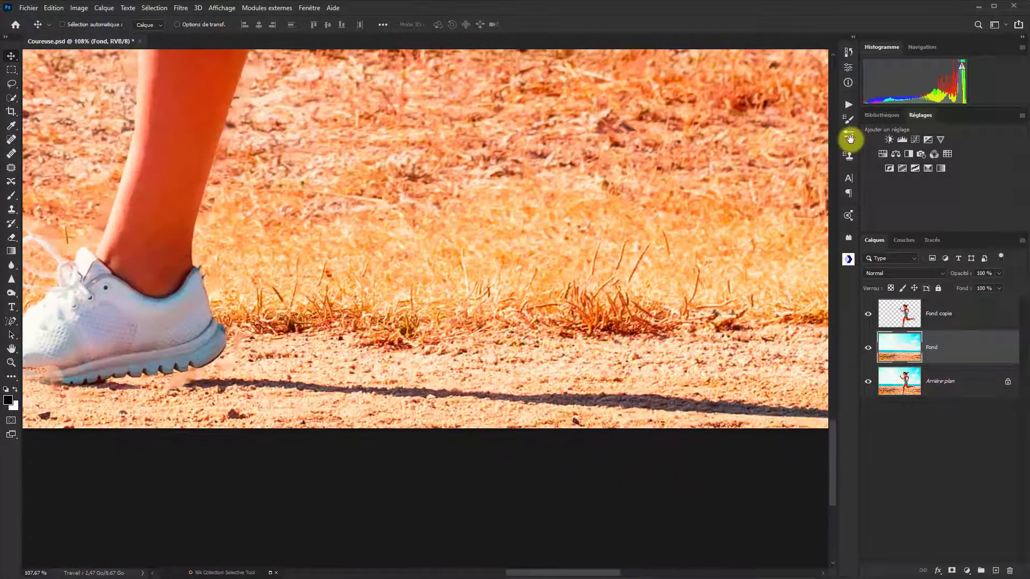
left_click(12, 99)
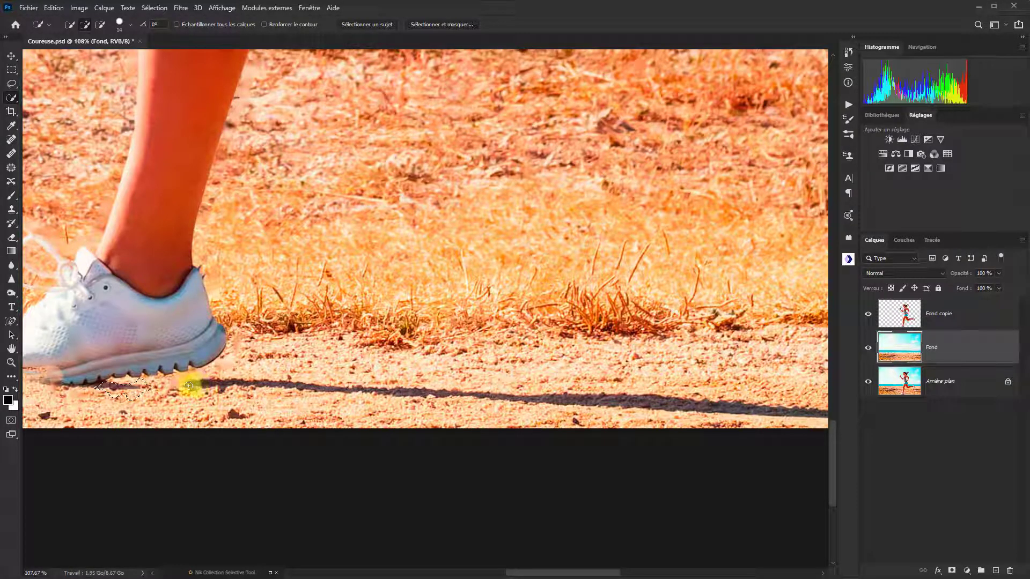
mouse_move(189, 385)
left_mouse_down()
mouse_move(357, 396)
mouse_move(409, 360)
left_mouse_up()
key("alt")
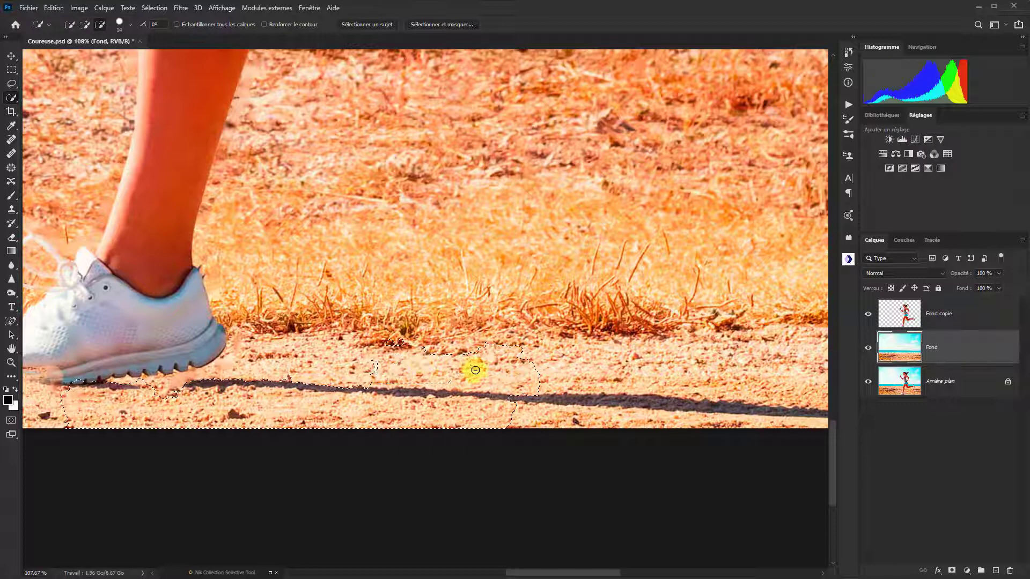
mouse_move(475, 370)
left_mouse_down()
mouse_move(545, 368)
mouse_move(387, 338)
mouse_move(295, 419)
mouse_move(511, 421)
mouse_move(466, 432)
left_mouse_up()
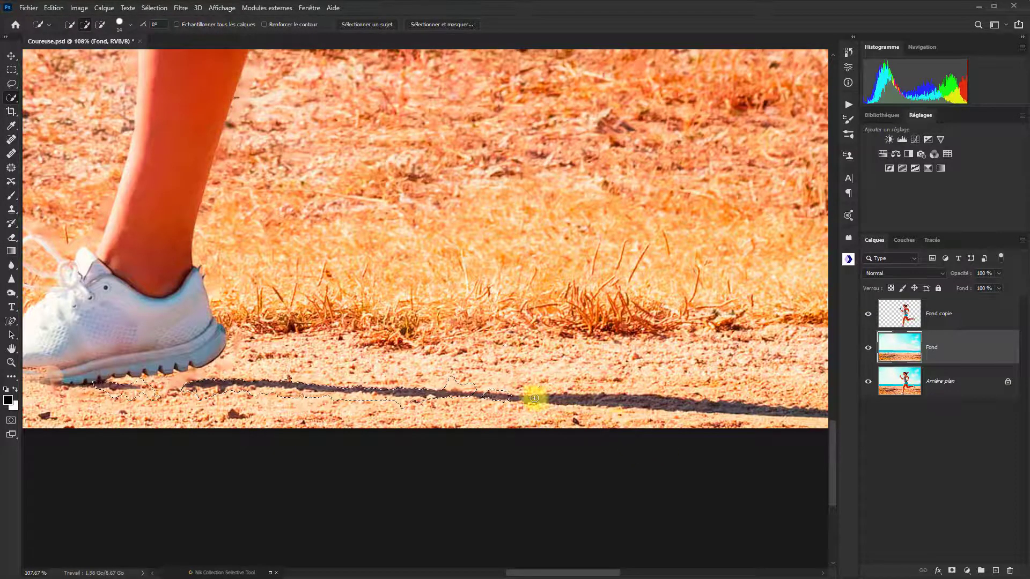
Extend the shadow selection along the ground to the image's right edge, excluding the sand beneath the shadow
mouse_move(488, 394)
left_mouse_down()
mouse_move(588, 400)
mouse_move(688, 374)
mouse_move(384, 390)
left_mouse_up()
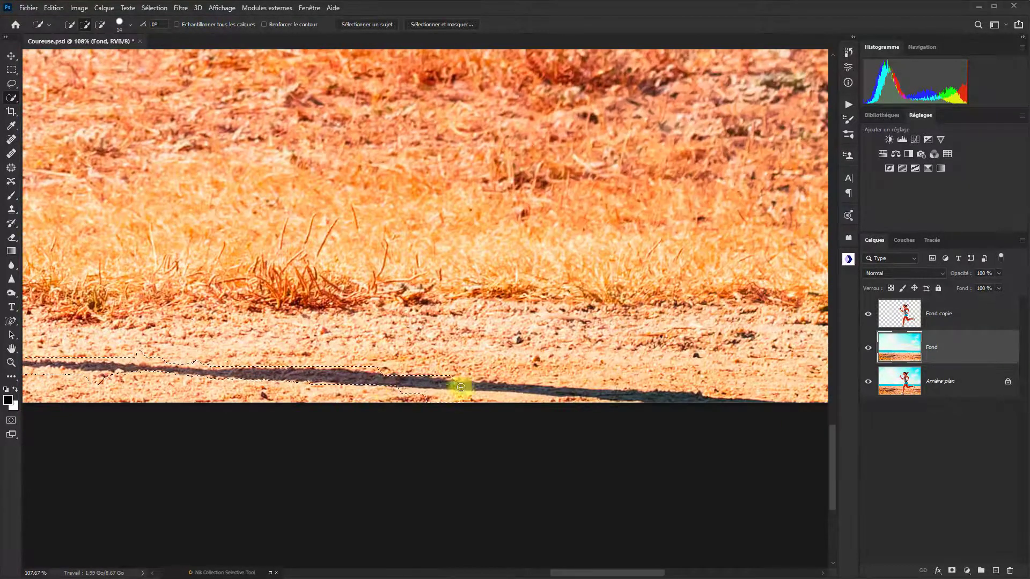
mouse_move(461, 387)
left_mouse_down()
mouse_move(775, 408)
mouse_move(759, 416)
mouse_move(752, 402)
mouse_move(788, 404)
left_mouse_up()
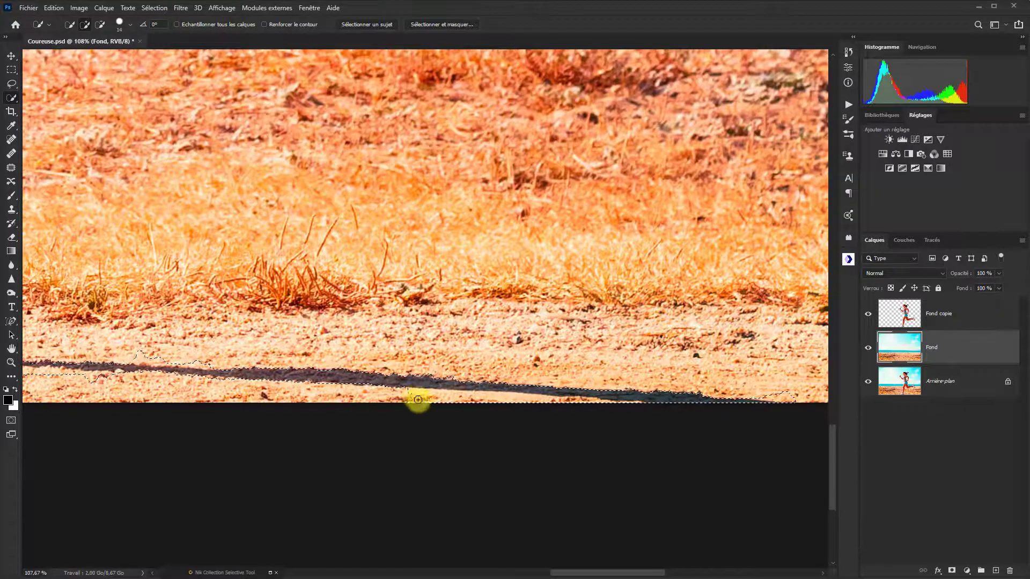
mouse_move(402, 396)
left_mouse_down()
mouse_move(616, 409)
mouse_move(577, 406)
left_mouse_up()
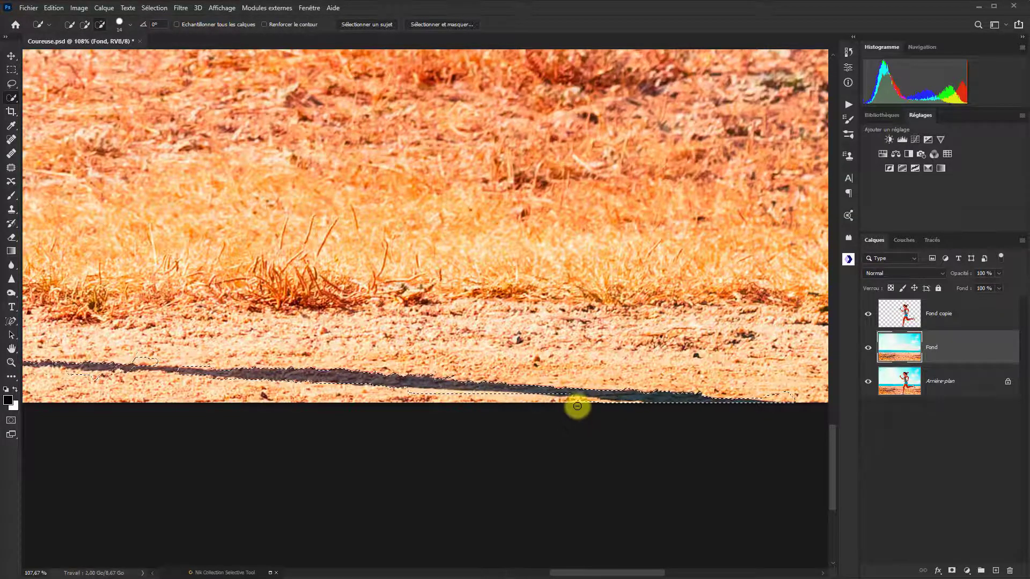
mouse_move(731, 328)
left_mouse_down()
mouse_move(313, 384)
mouse_move(429, 395)
mouse_move(362, 396)
left_mouse_up()
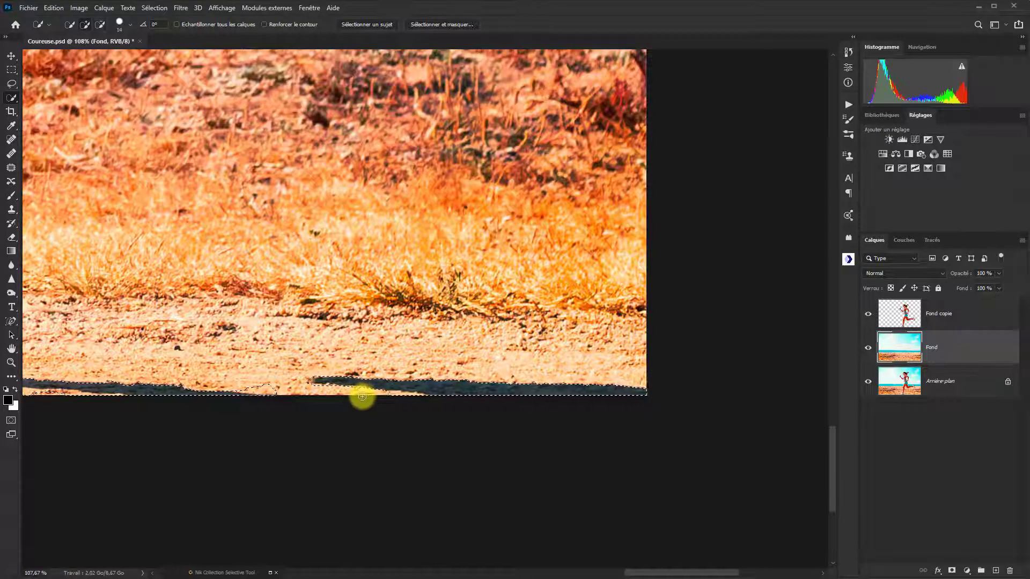
Copy the selected shadow to a new layer and name it Ombre
key("ctrl+0")
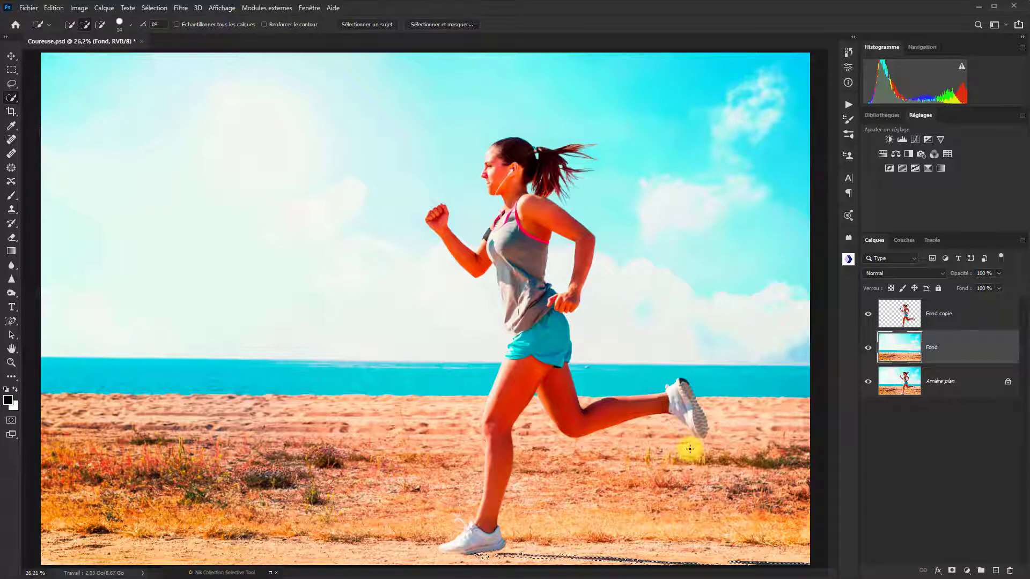
key("ctrl+j")
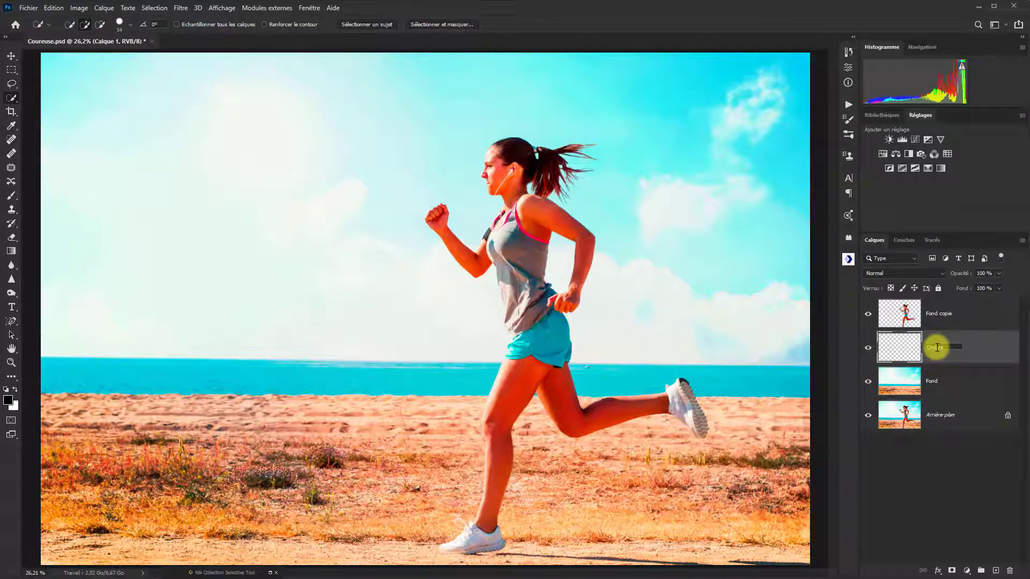
key("Return")
Hide the Fond copie layer and start cloning sand over the ground shadow's front end on the Fond layer
left_click(963, 384)
left_click(868, 314)
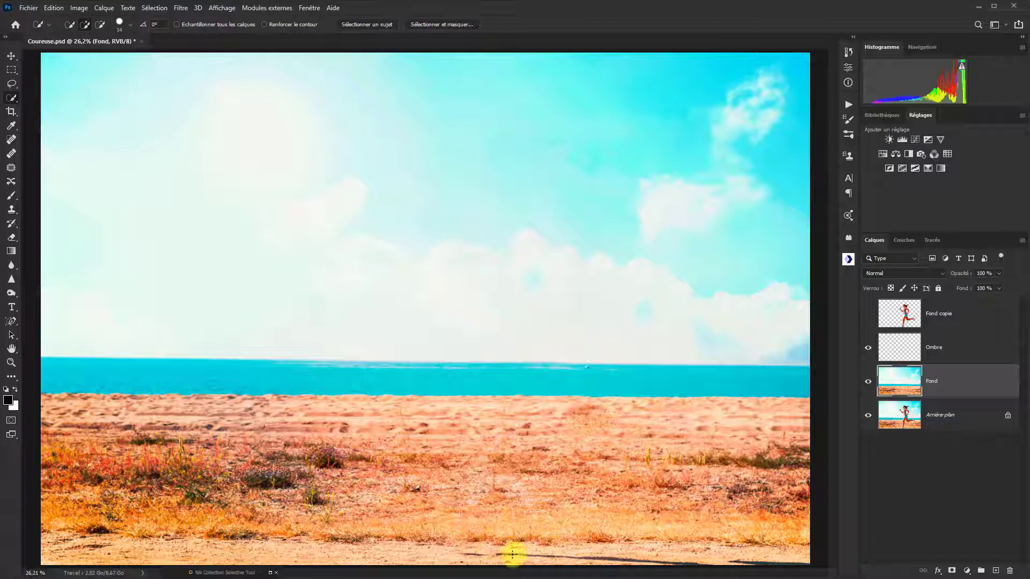
left_click(12, 214)
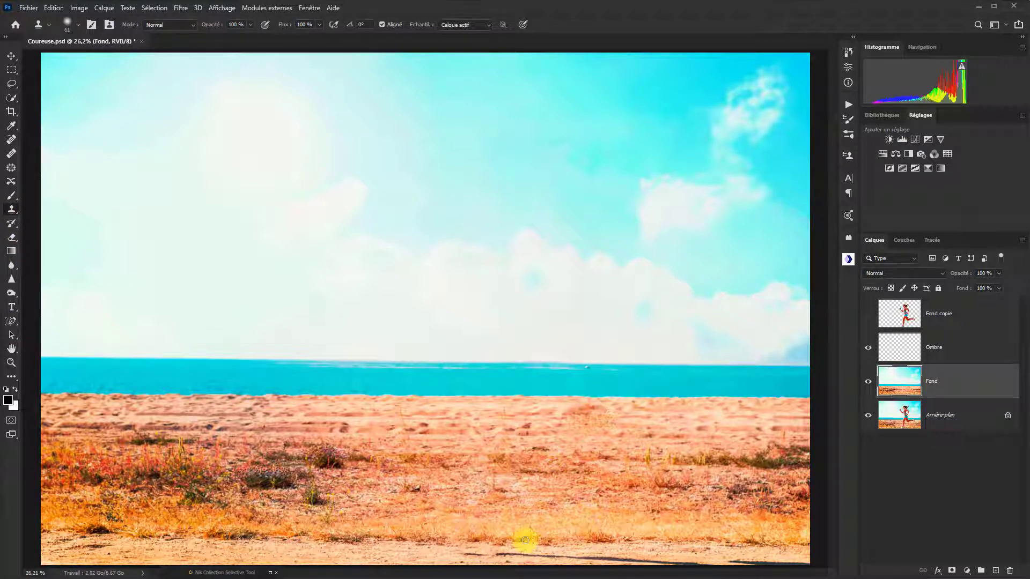
left_click_drag(486, 546, 474, 546)
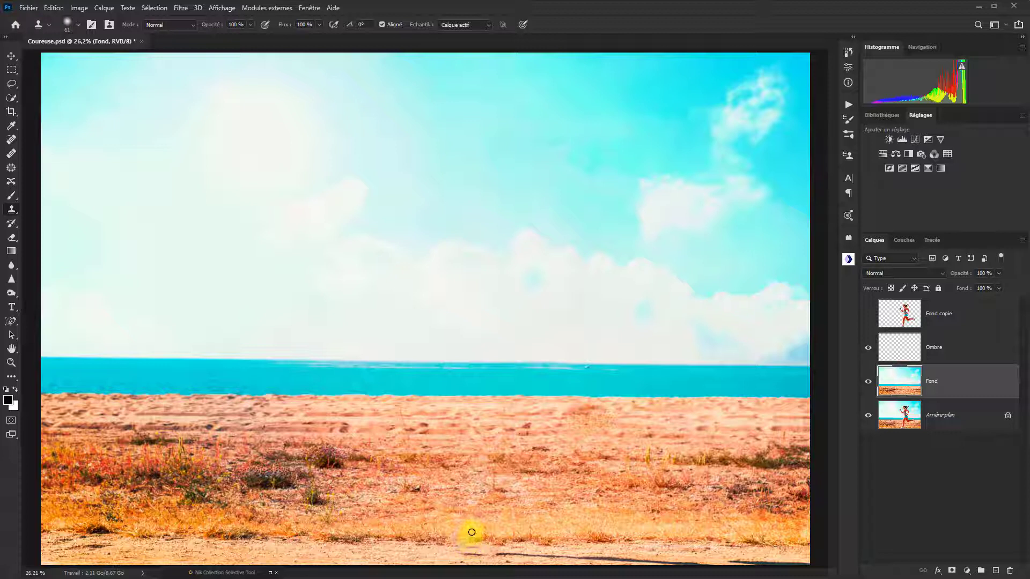
mouse_move(462, 552)
left_mouse_down()
mouse_move(442, 562)
mouse_move(551, 550)
mouse_move(494, 551)
left_mouse_up()
Hide the Ombre layer and clone sand over the rest of the ground shadow on Fond, up to the image's right edge
scroll(494, 552, "up", 5)
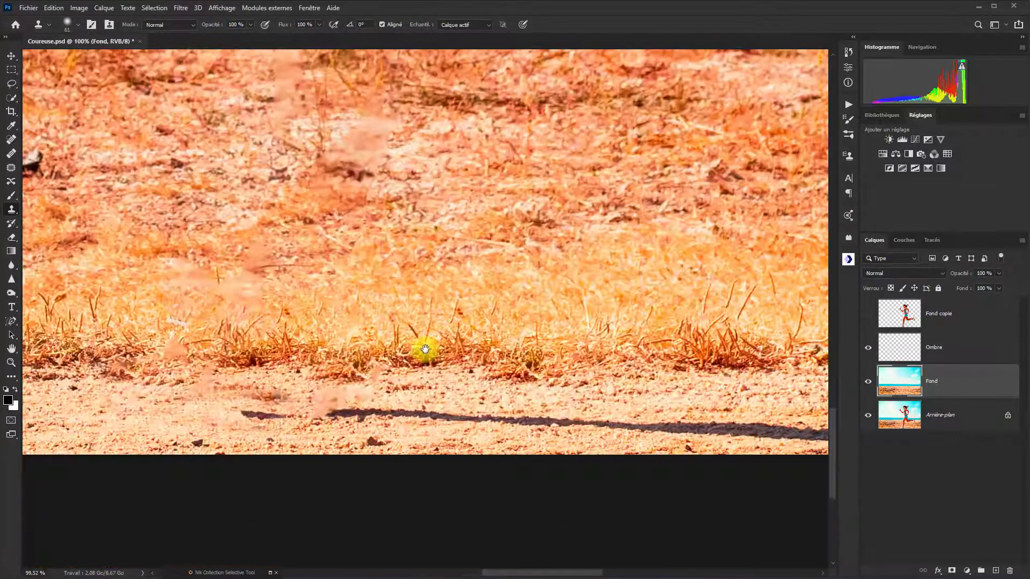
mouse_move(351, 418)
left_mouse_down()
mouse_move(386, 435)
mouse_move(356, 416)
mouse_move(351, 437)
left_mouse_up()
left_click(868, 348)
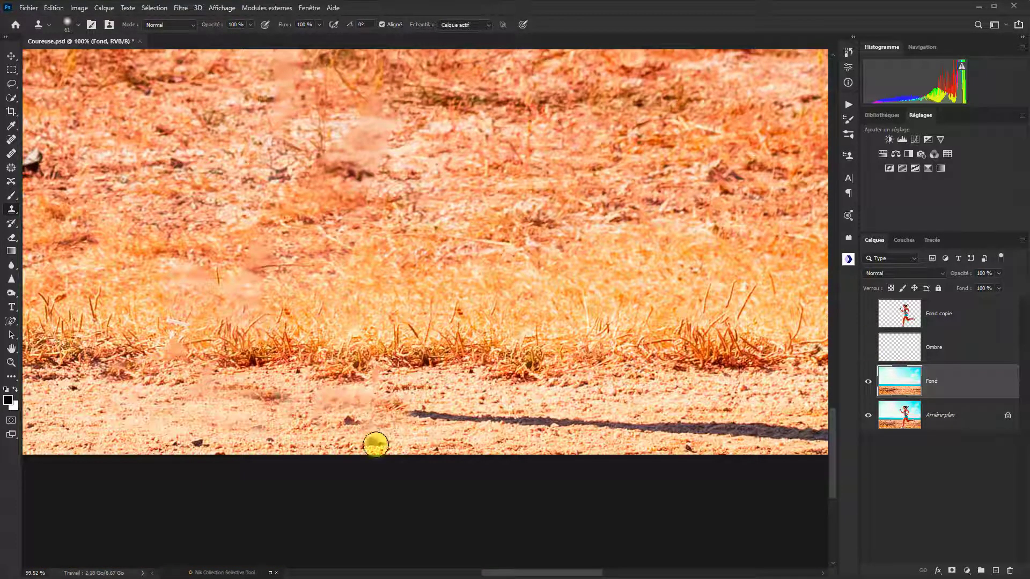
mouse_move(432, 429)
left_mouse_down()
mouse_move(405, 421)
mouse_move(471, 433)
mouse_move(332, 422)
mouse_move(350, 434)
mouse_move(330, 418)
mouse_move(569, 445)
mouse_move(488, 424)
mouse_move(695, 446)
mouse_move(494, 429)
mouse_move(656, 439)
mouse_move(537, 415)
mouse_move(631, 469)
mouse_move(689, 440)
mouse_move(681, 398)
mouse_move(626, 417)
mouse_move(713, 399)
mouse_move(691, 405)
mouse_move(820, 410)
mouse_move(389, 421)
mouse_move(645, 425)
mouse_move(601, 440)
mouse_move(708, 457)
mouse_move(772, 455)
mouse_move(720, 428)
mouse_move(458, 418)
mouse_move(329, 368)
mouse_move(453, 327)
mouse_move(437, 356)
mouse_move(296, 387)
mouse_move(355, 388)
mouse_move(489, 358)
mouse_move(552, 363)
mouse_move(481, 370)
mouse_move(585, 370)
mouse_move(537, 369)
mouse_move(523, 393)
mouse_move(593, 375)
mouse_move(548, 390)
mouse_move(574, 396)
mouse_move(387, 383)
mouse_move(368, 391)
mouse_move(434, 323)
left_mouse_up()
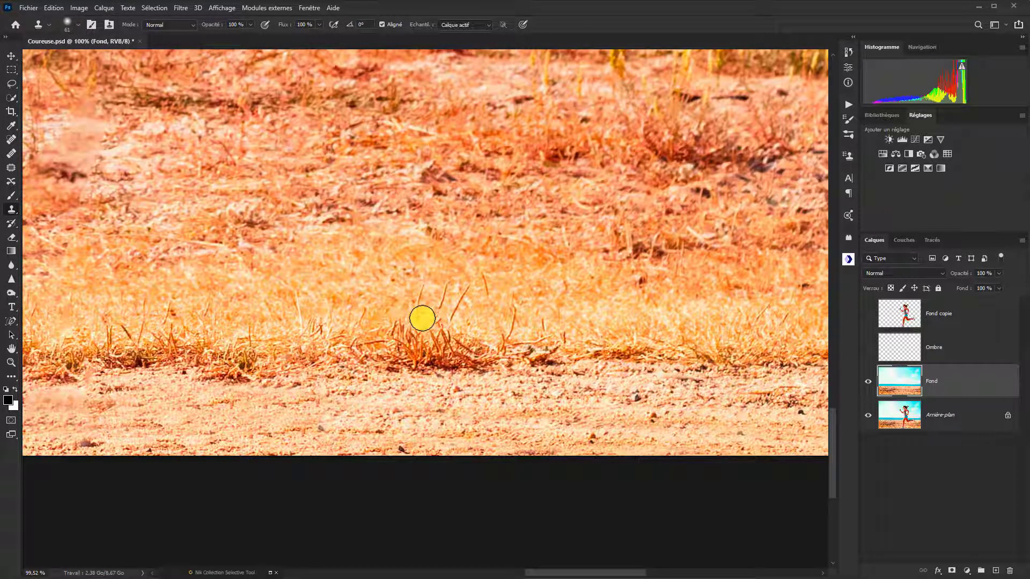
key("ctrl+0")
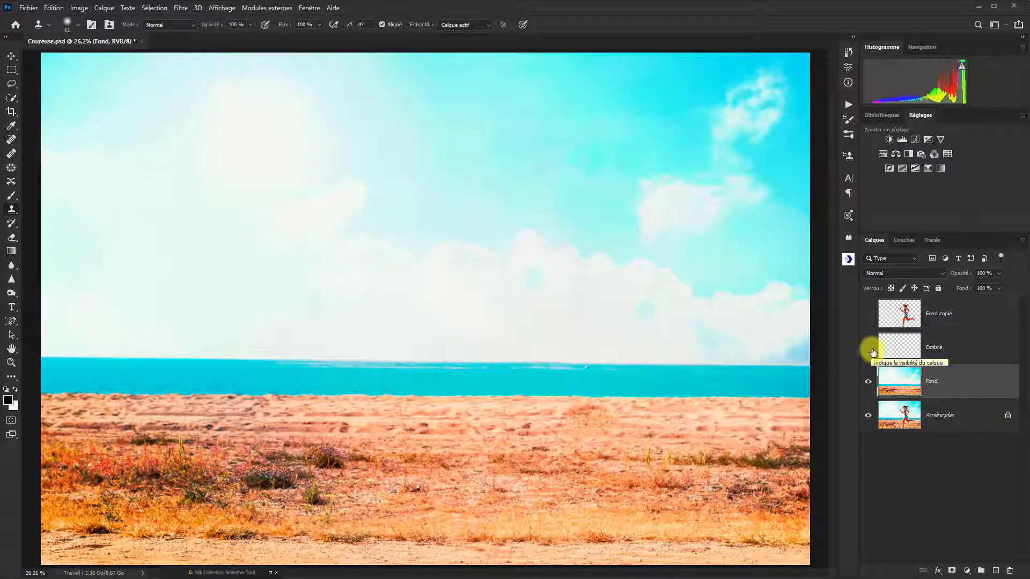
Show the Fond copie layer again and rename it Coureeuse
left_click(869, 313)
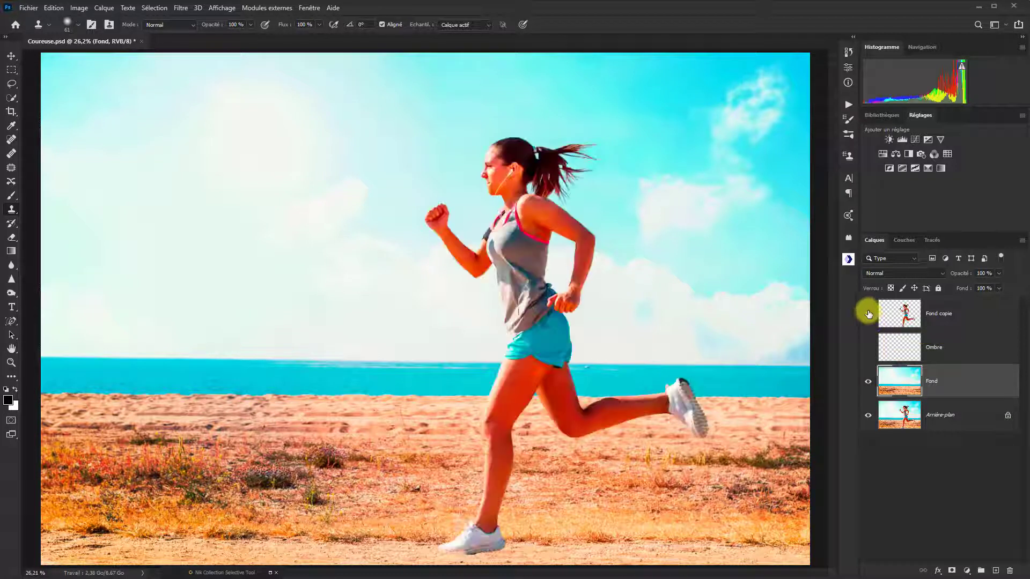
double_click(937, 315)
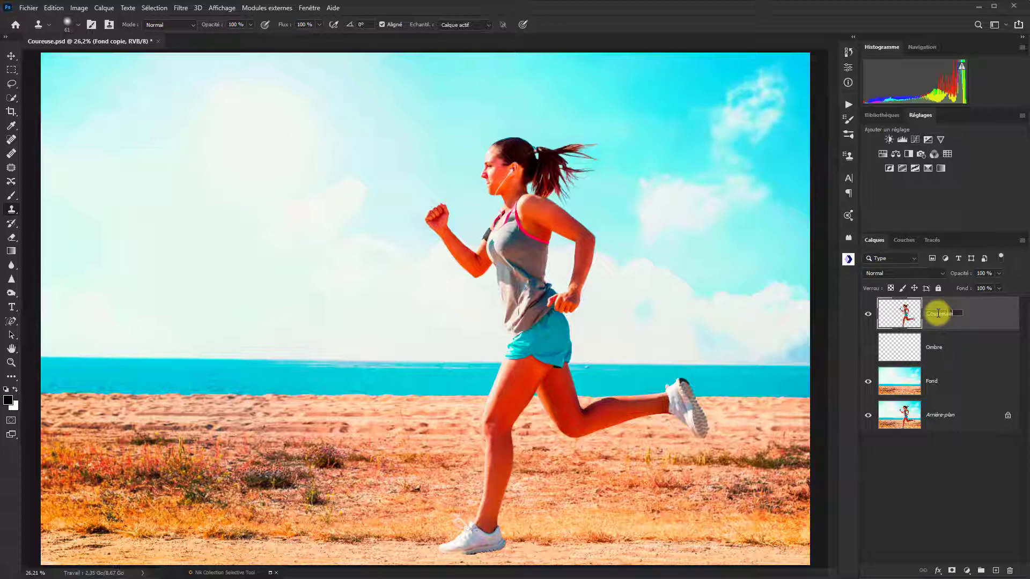
type("Coureeuse")
key("Return")
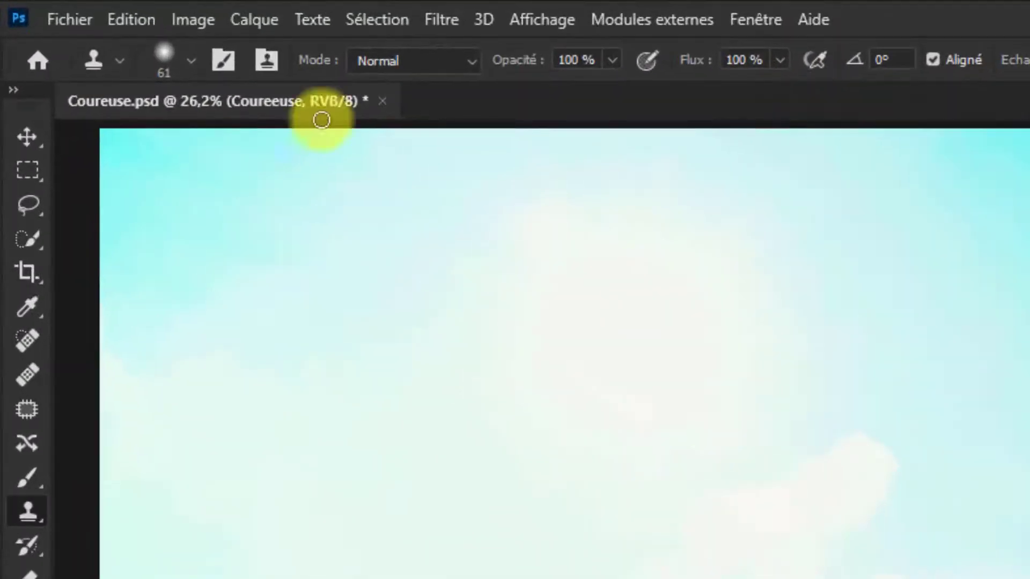
Move the runner to the left part of the beach and make the Ombre layer visible again
left_click(33, 135)
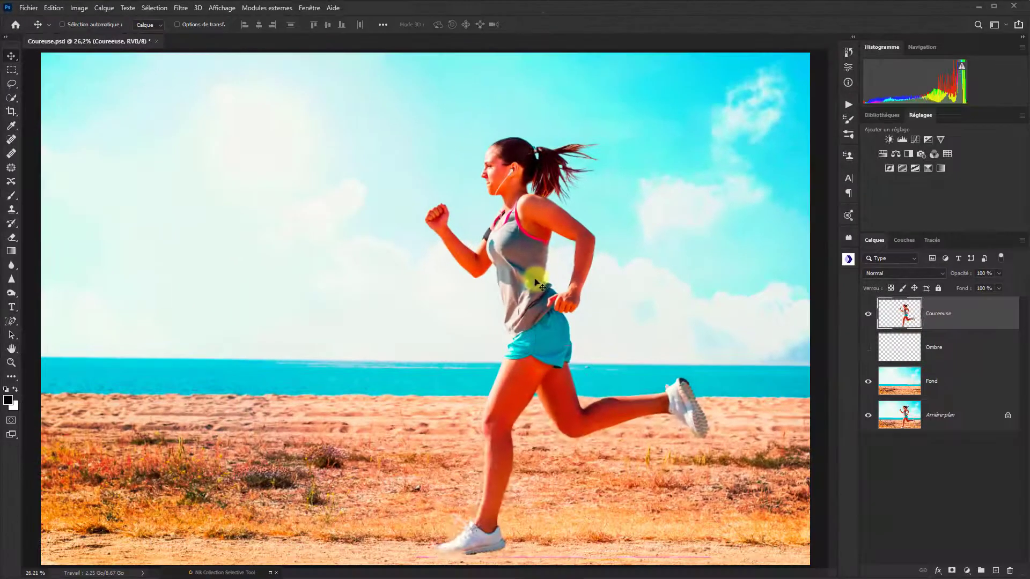
left_click_drag(536, 275, 301, 279)
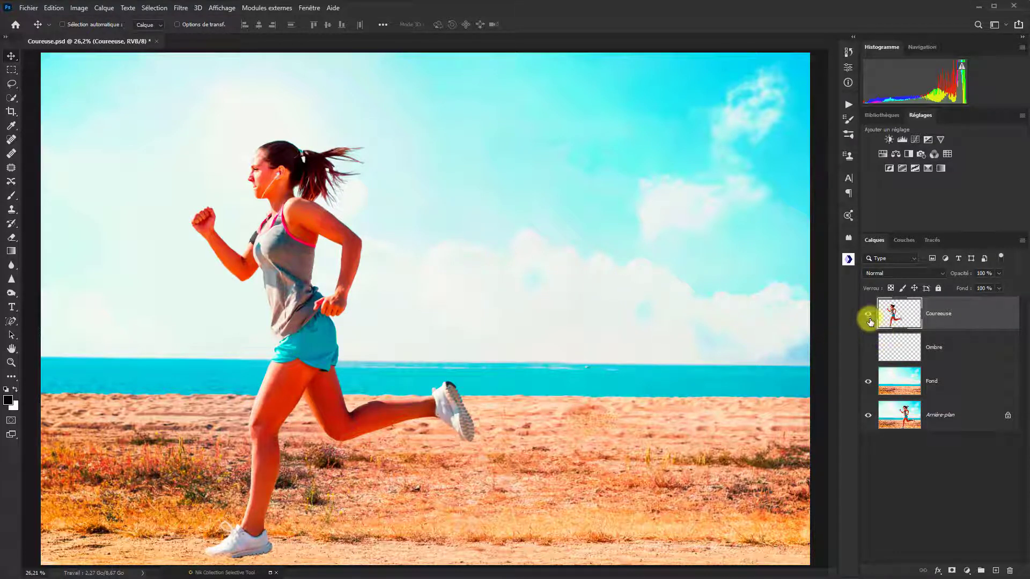
left_click(868, 315)
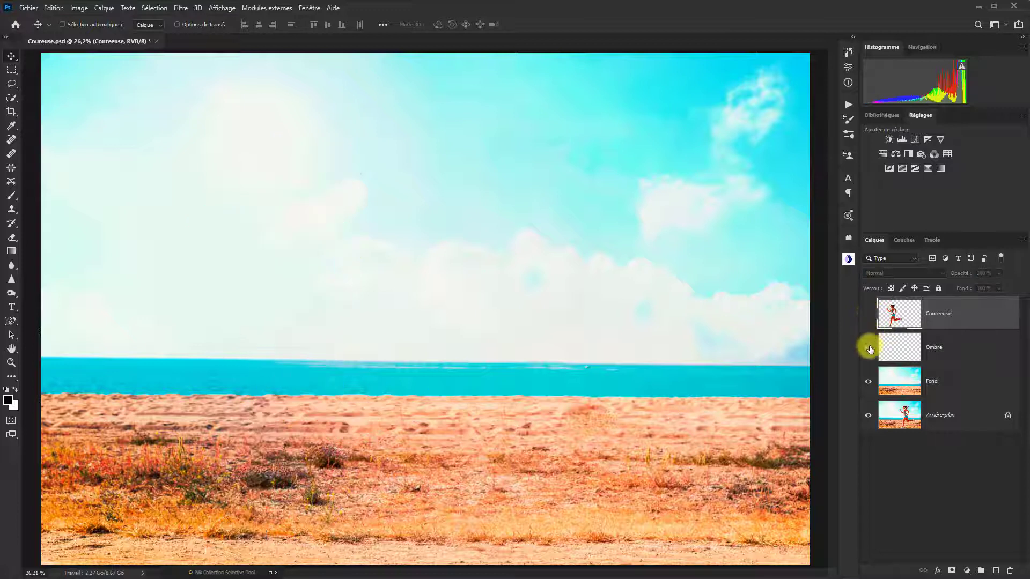
left_click(868, 349)
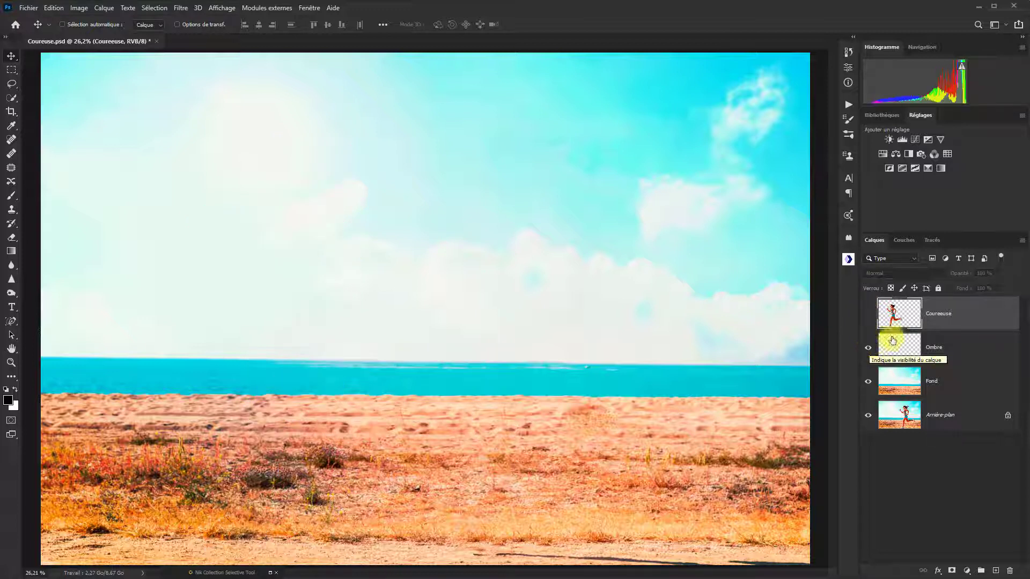
left_click(867, 314)
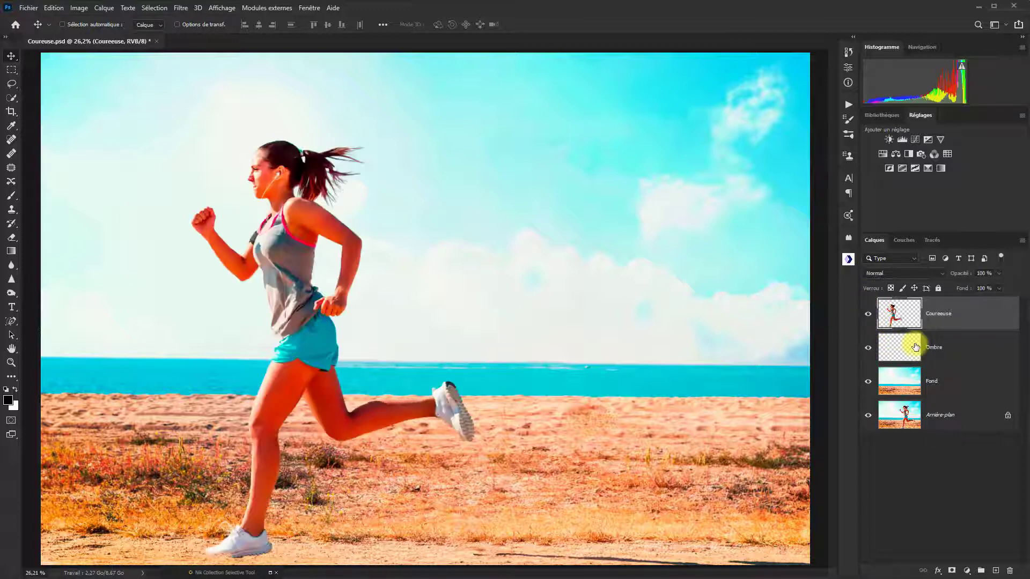
Move the Ombre shadow left to meet the runner's front shoe, and nudge the runner slightly up and left
left_click(955, 350)
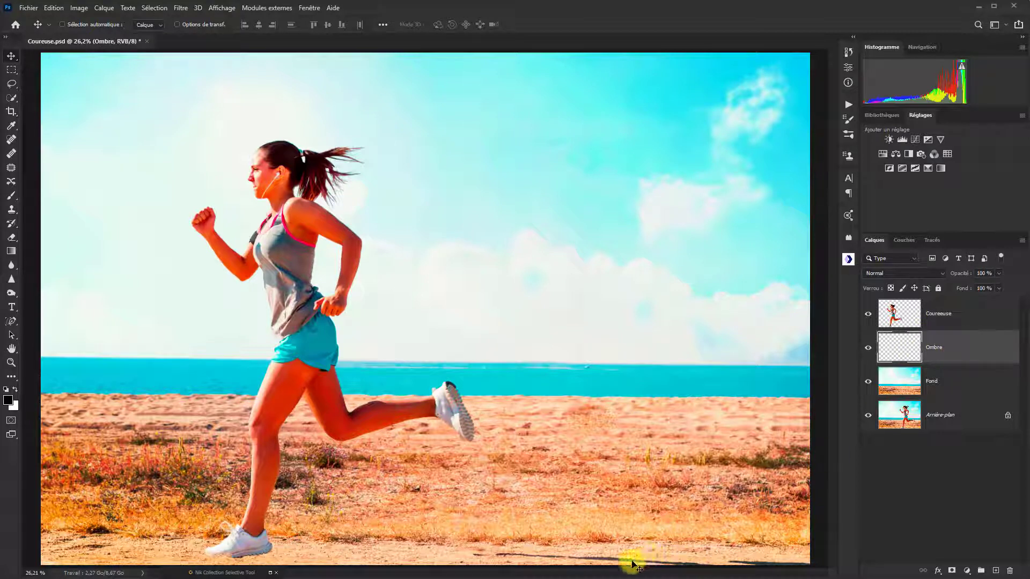
left_click_drag(633, 563, 398, 563)
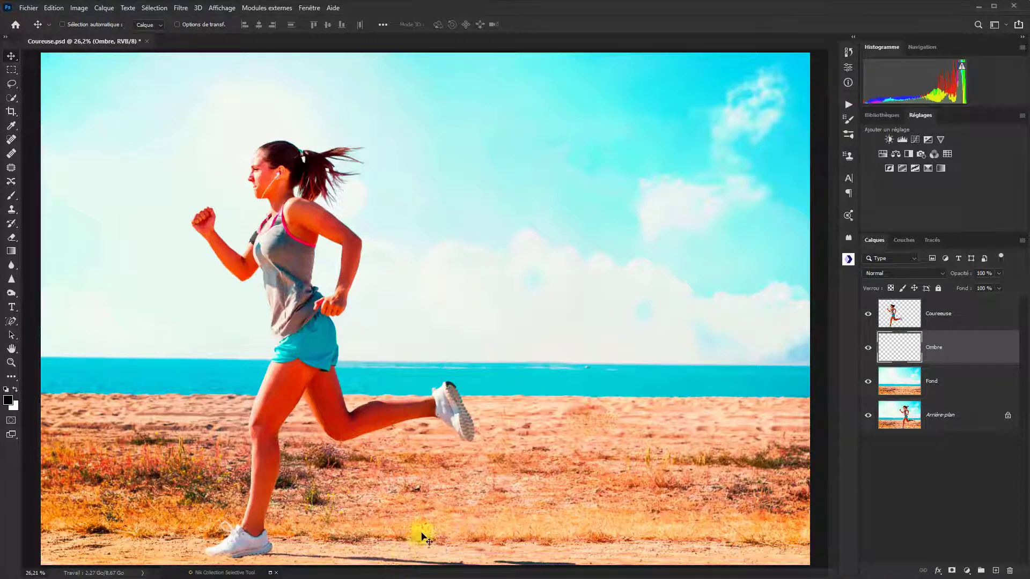
left_click(984, 315)
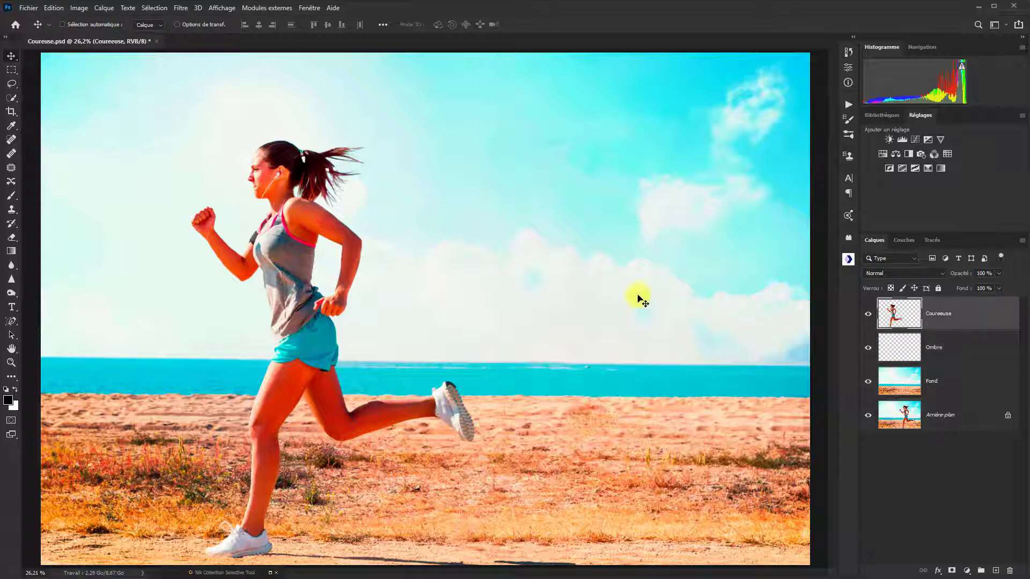
key("ctrl")
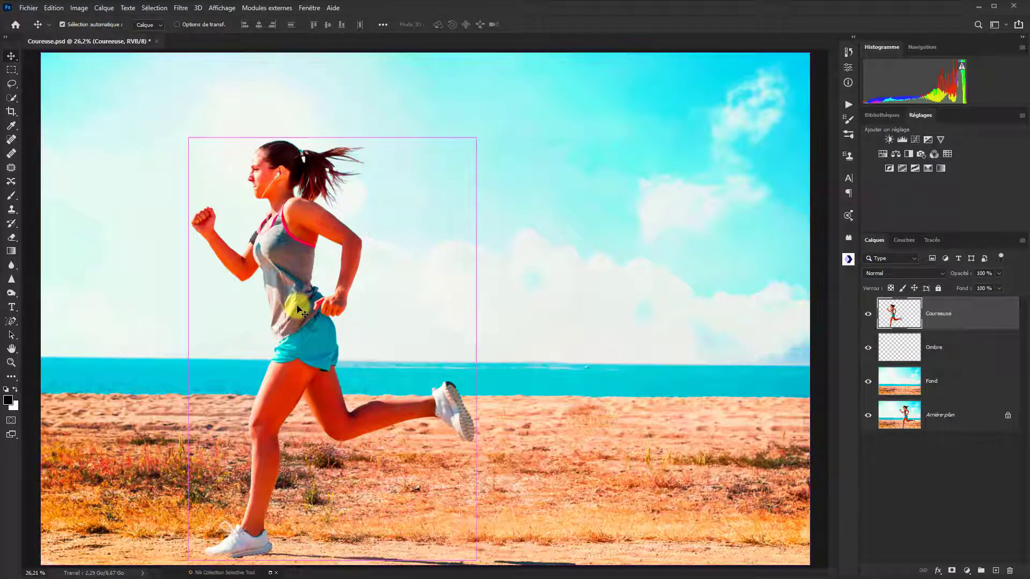
left_click_drag(300, 311, 294, 306)
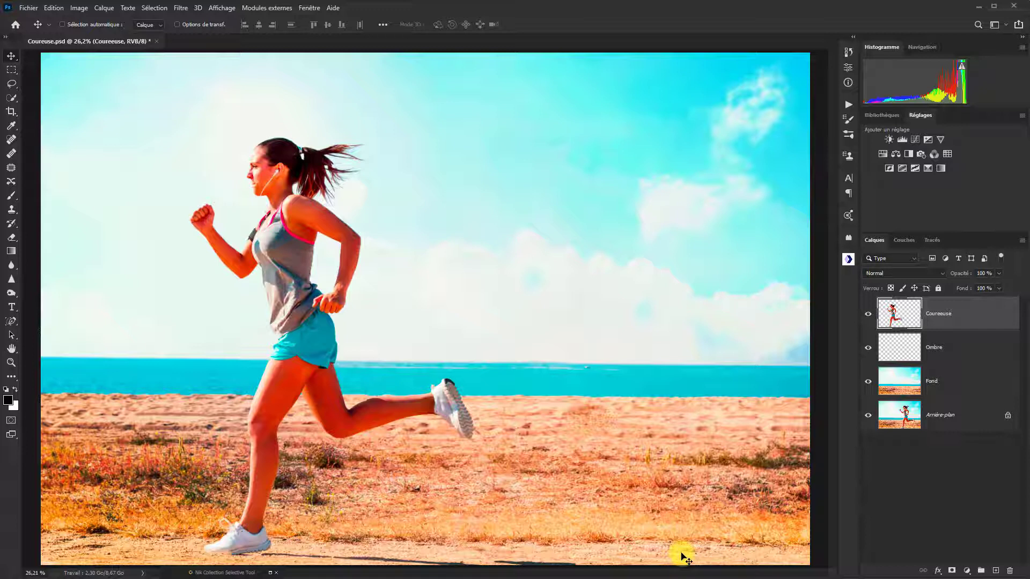
Duplicate the Coureeuse layer, renaming the original Eclats and the copy above it Personnage
key("s")
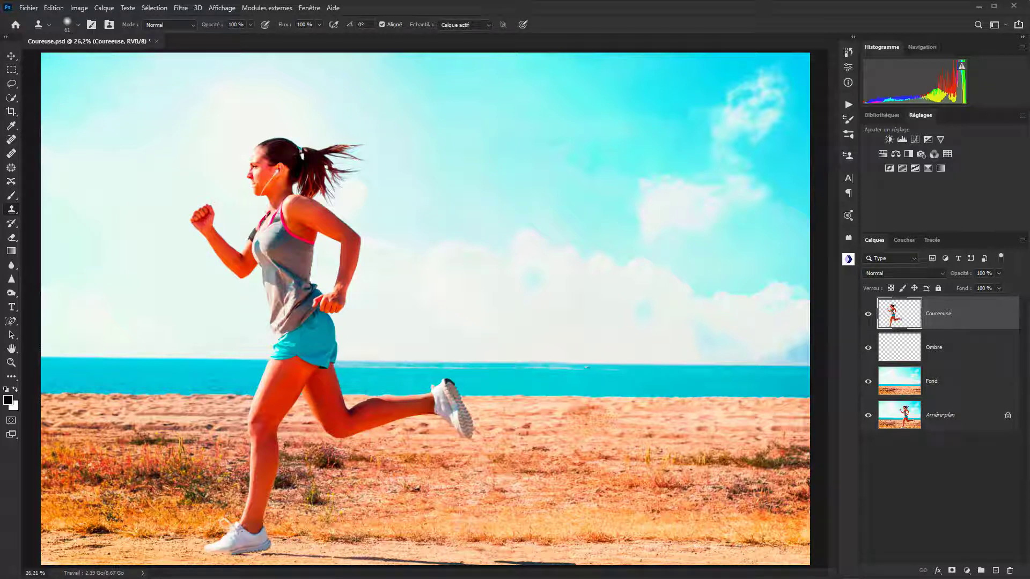
key("ctrl+j")
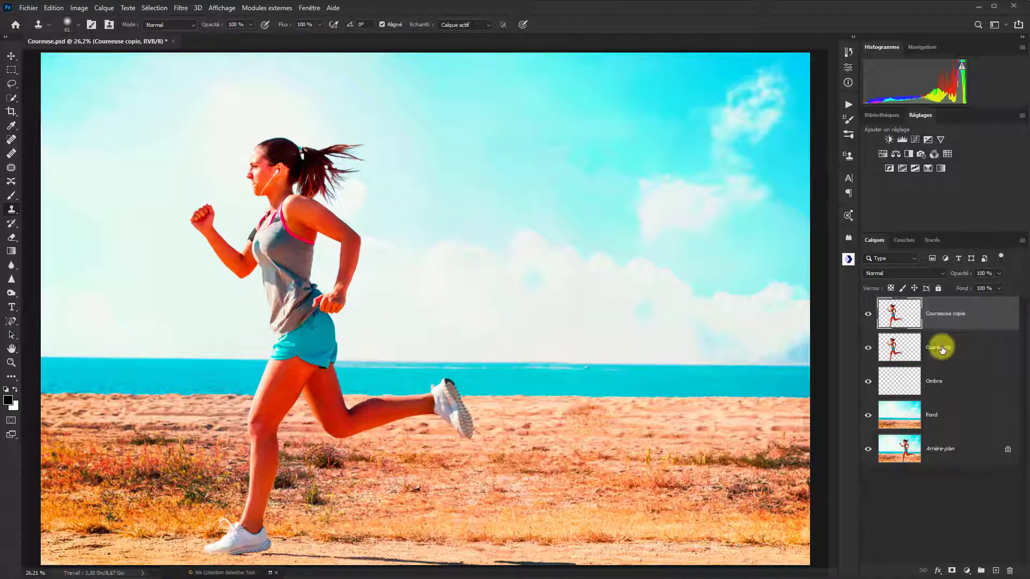
left_click(938, 349)
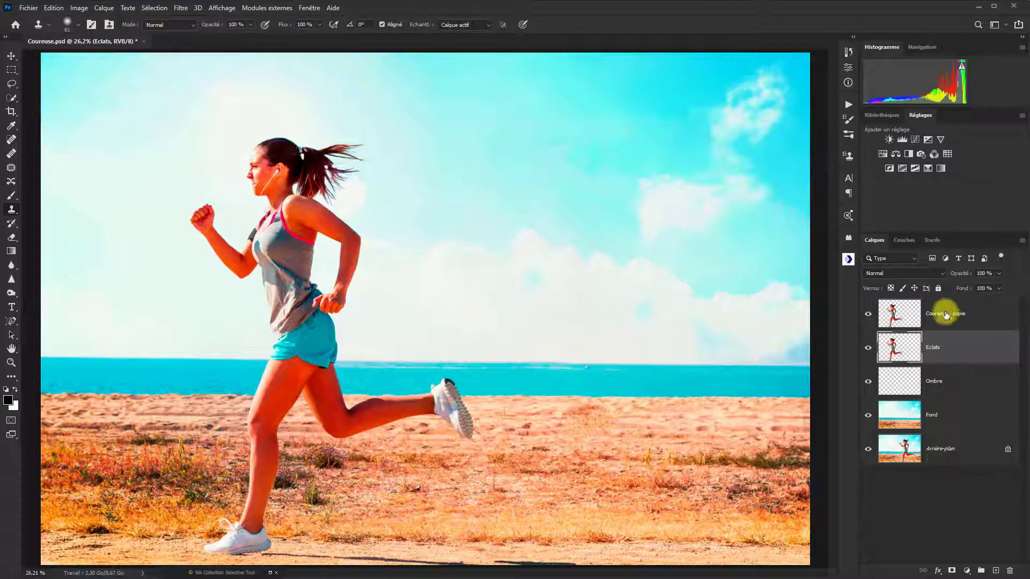
left_click(945, 316)
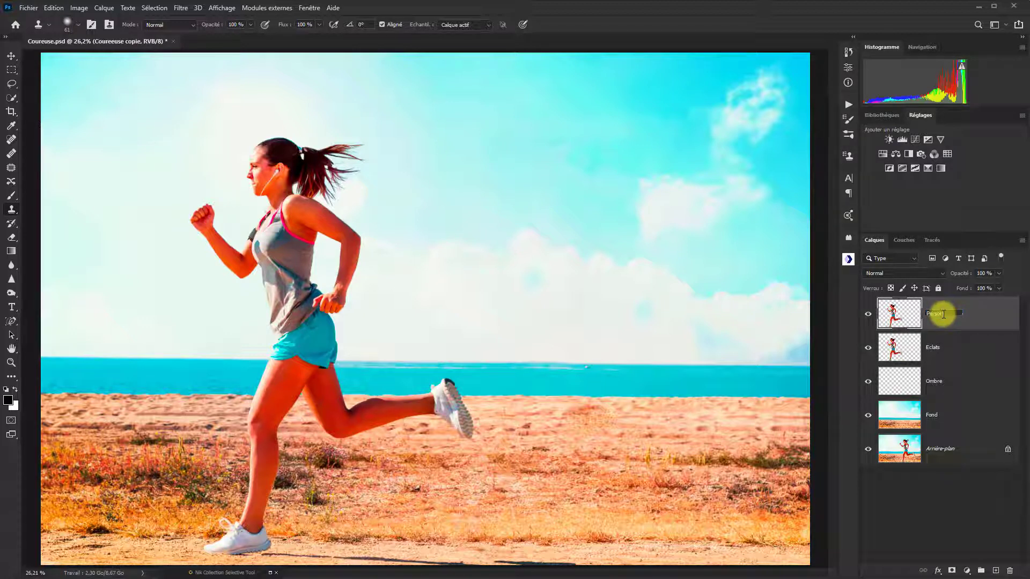
left_click(962, 350)
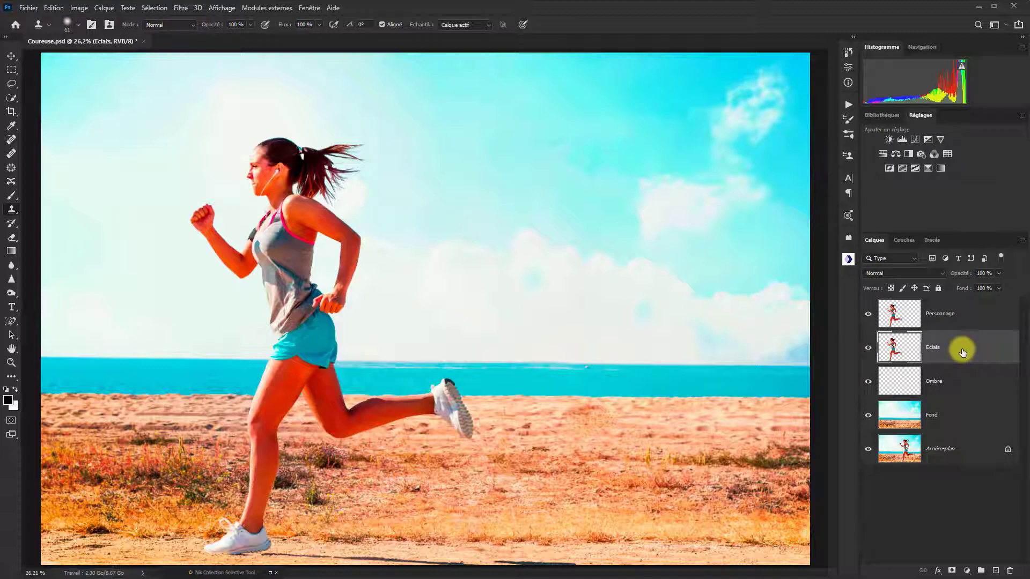
Hide the Ombre, Fond and Arrière-plan layers so only the two runner layers are displayed
left_click(867, 382)
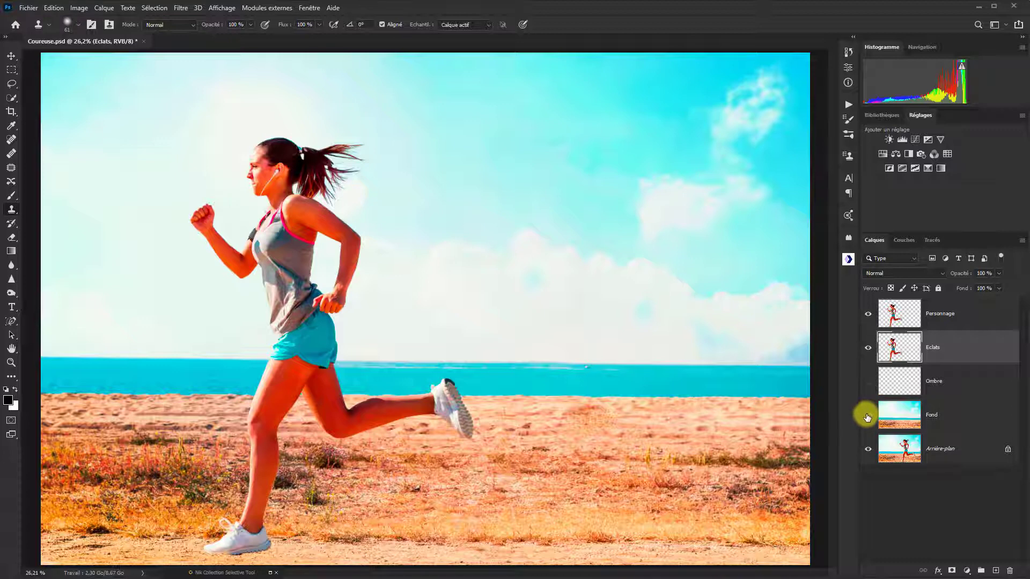
left_click(868, 416)
left_click(868, 450)
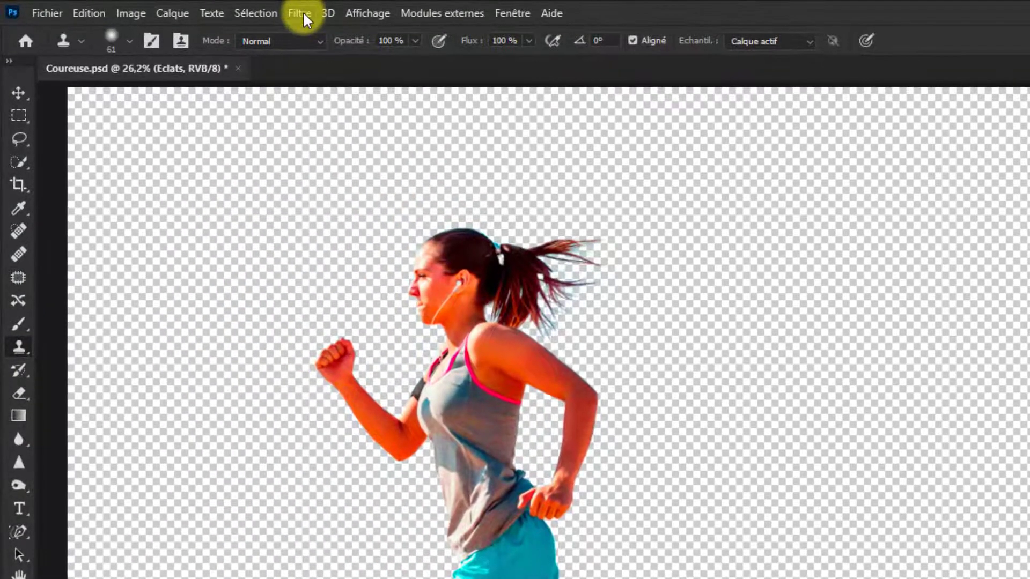
Open the Liquify filter on the Eclats layer and set the Forward Warp brush size to 461
left_click(304, 11)
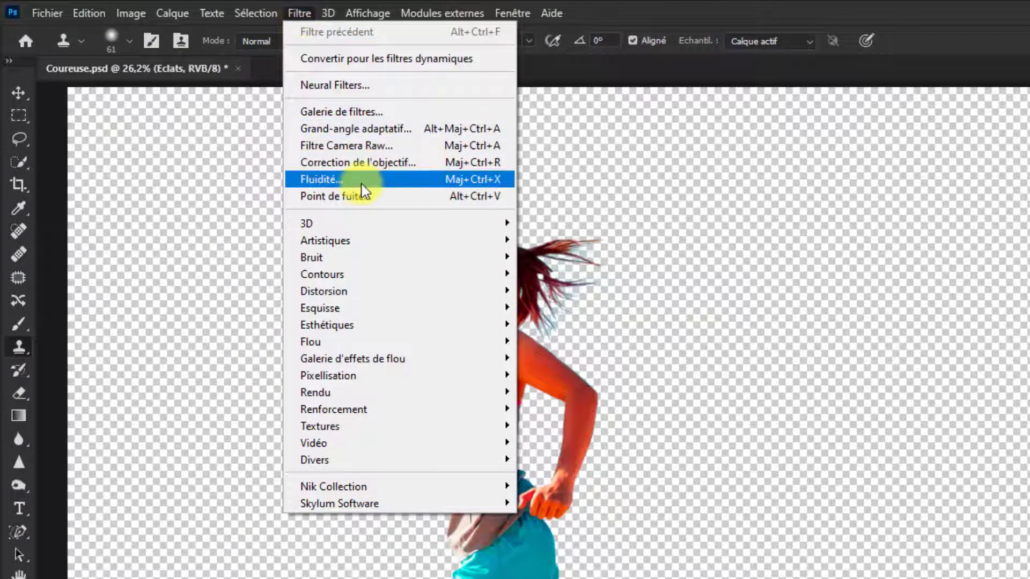
left_click(362, 182)
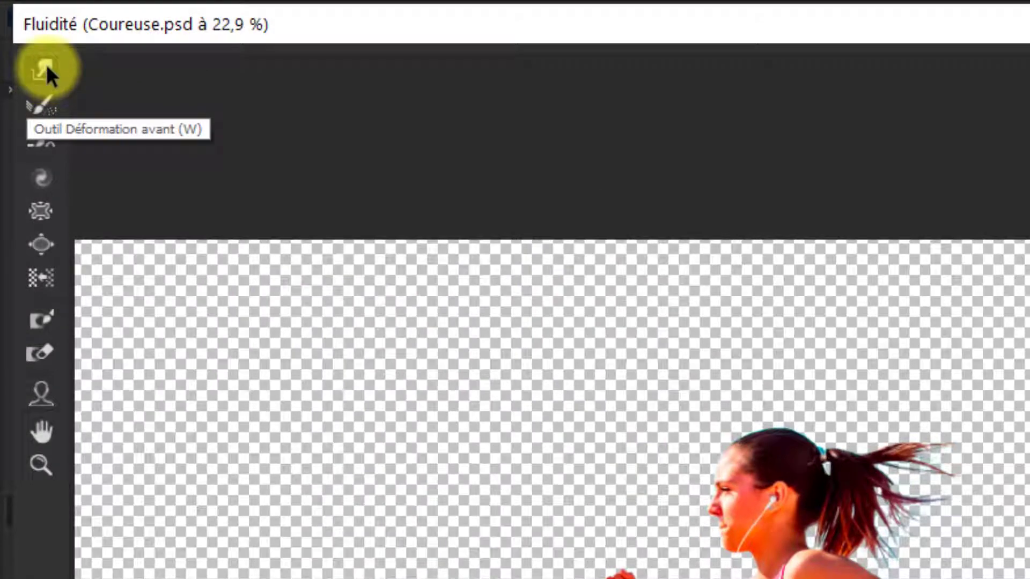
left_click(46, 64)
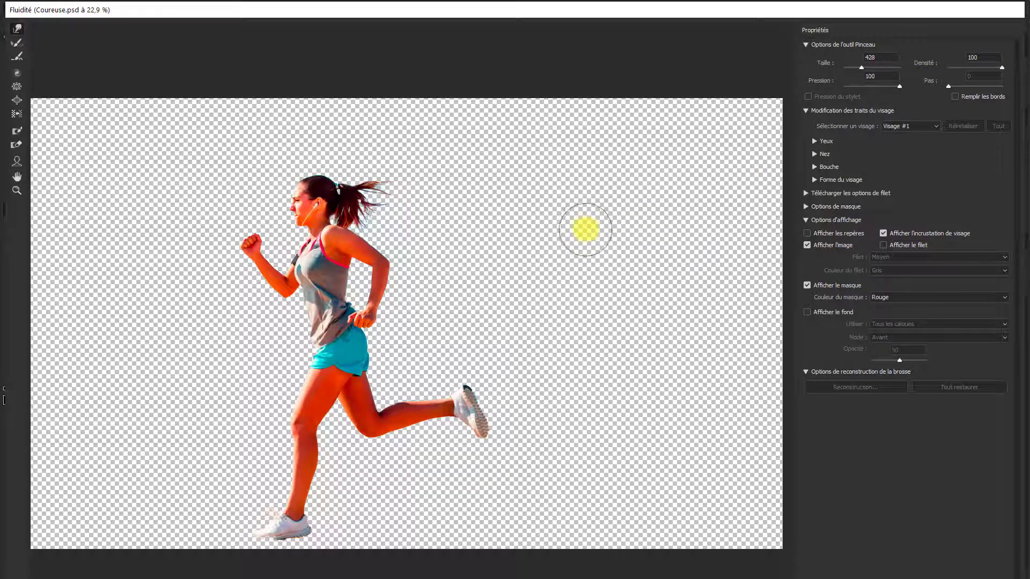
left_click(572, 226)
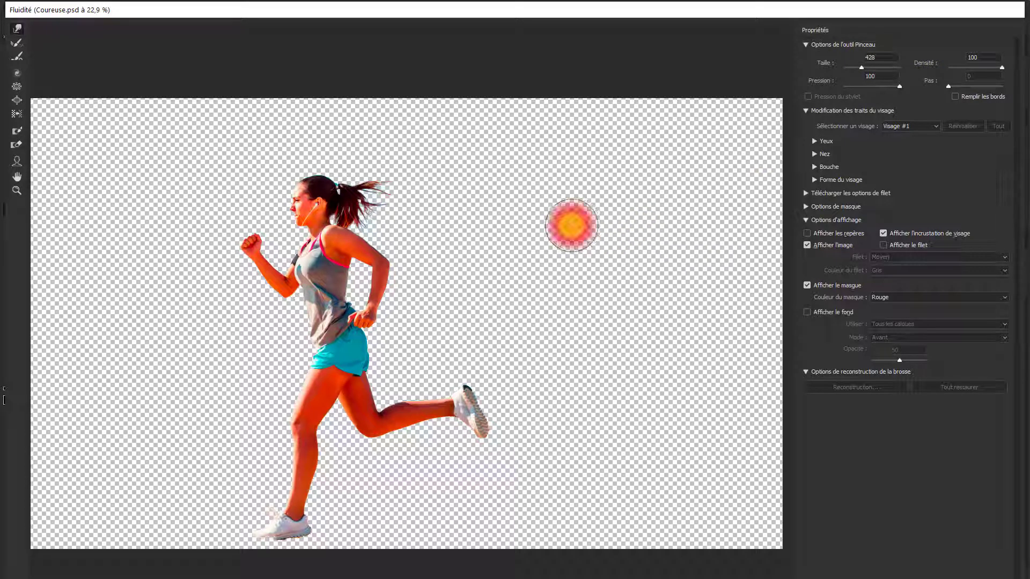
key("bracketright")
key("bracketright")
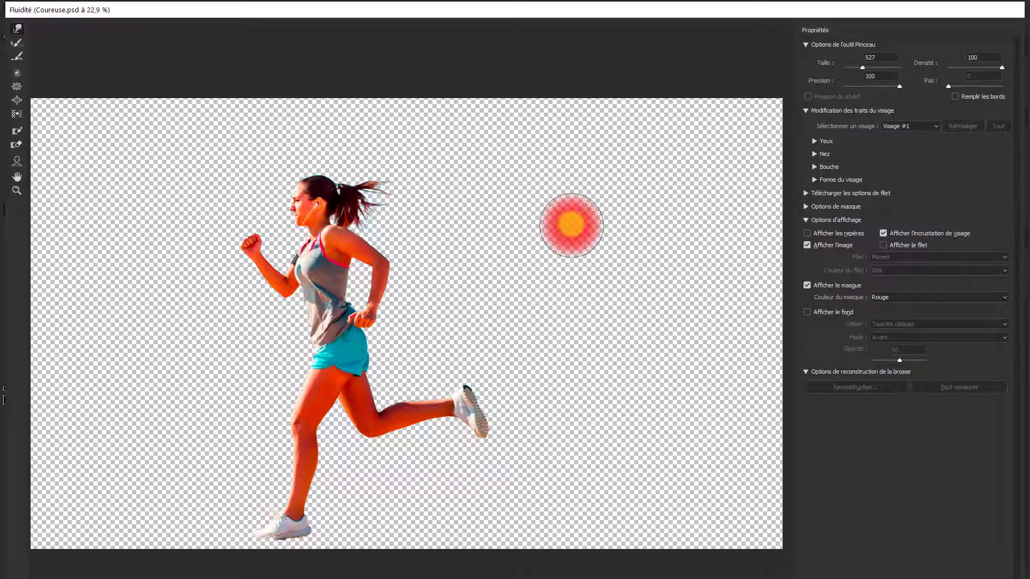
key("bracketleft")
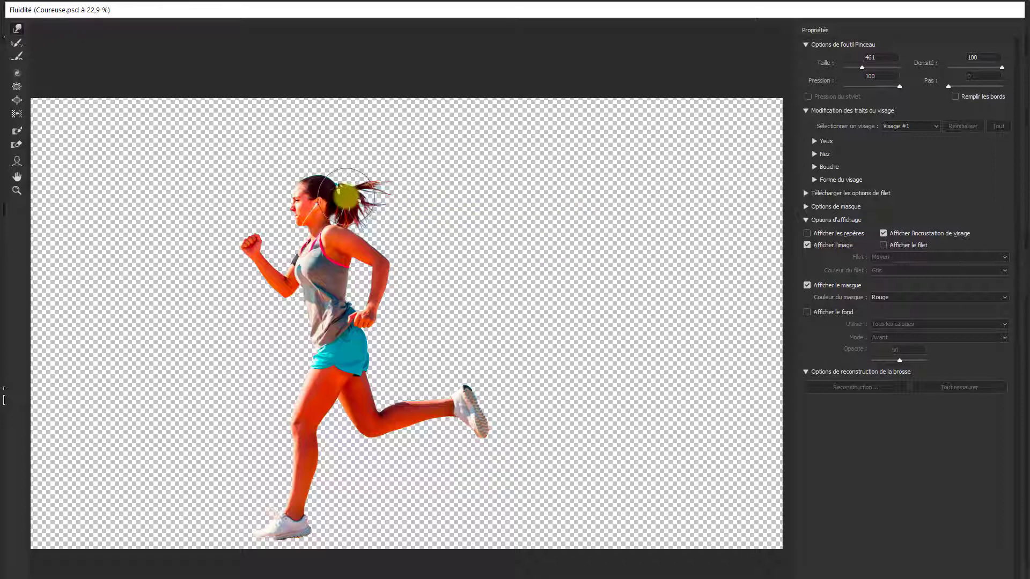
Stretch the runner's hair with Forward Warp into a long streak trailing behind her and slightly upward
left_click_drag(348, 194, 459, 163)
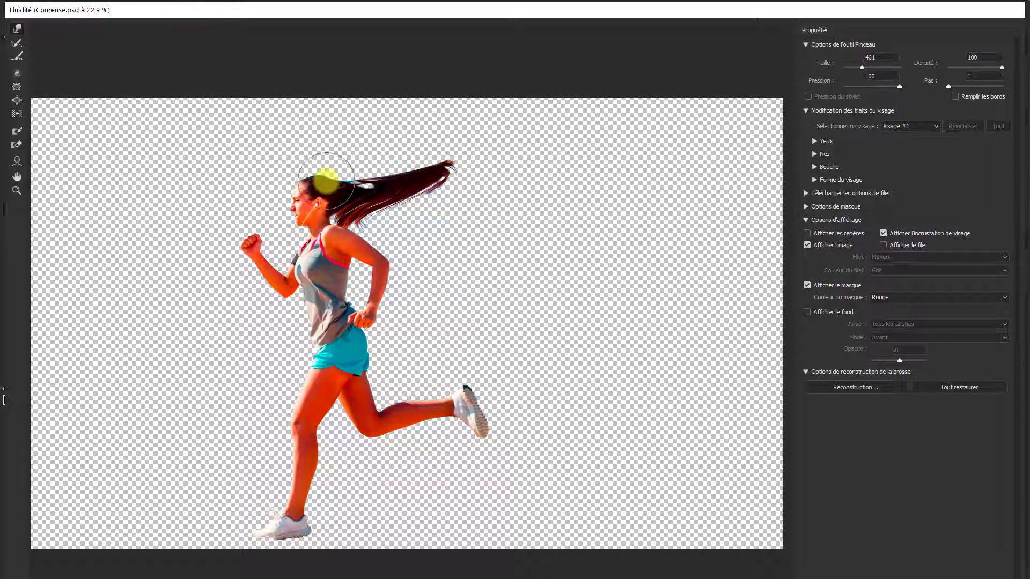
mouse_move(360, 173)
left_mouse_down()
mouse_move(506, 152)
mouse_move(553, 133)
left_mouse_up()
left_click_drag(436, 156, 612, 127)
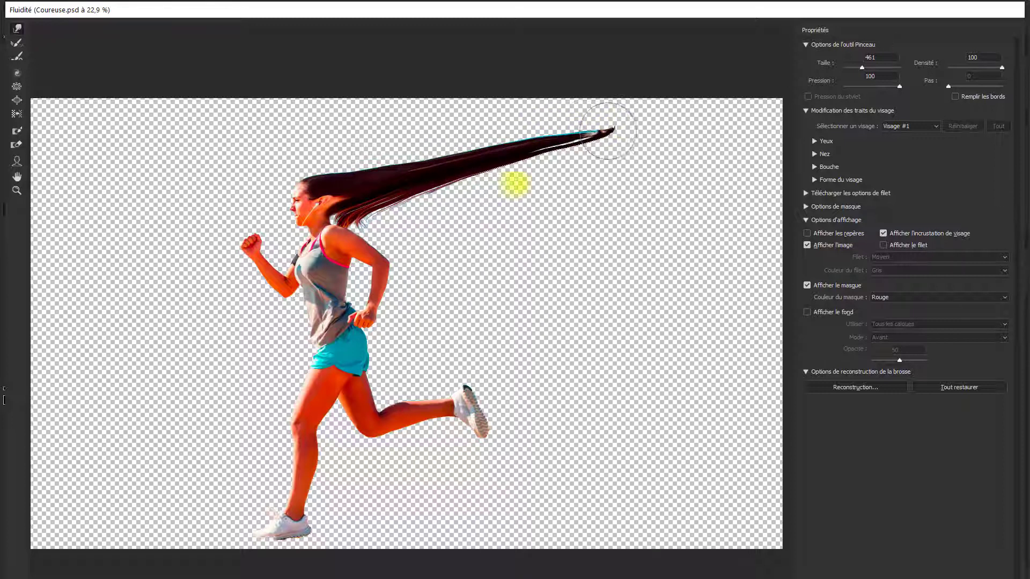
Smear the shoulder and upper arm backward into a broad skin-coloured streak beneath the hair streak
mouse_move(347, 236)
left_mouse_down()
mouse_move(455, 200)
mouse_move(665, 166)
left_mouse_up()
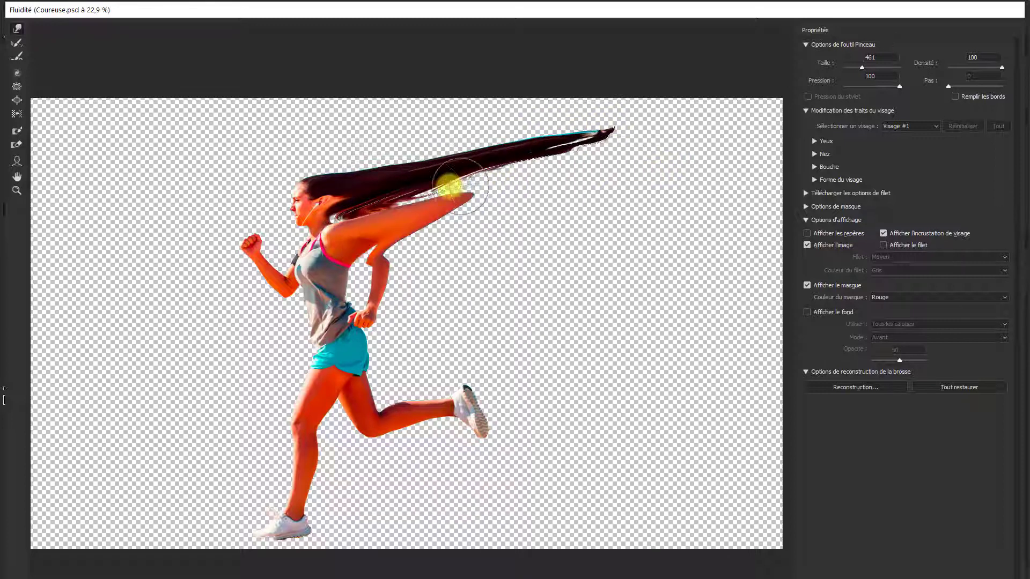
left_click_drag(448, 182, 659, 156)
left_click_drag(356, 230, 646, 223)
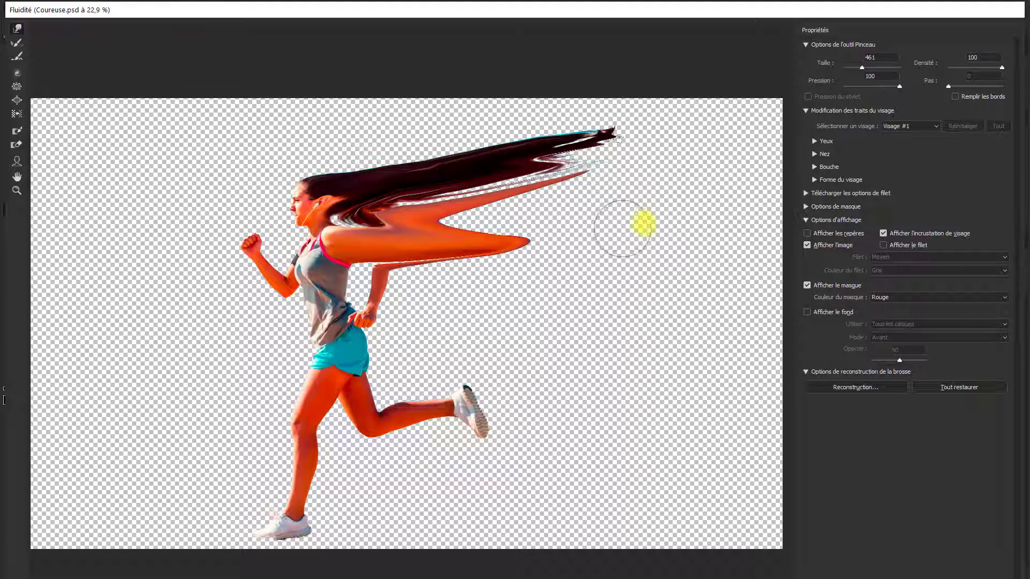
left_click_drag(459, 224, 567, 202)
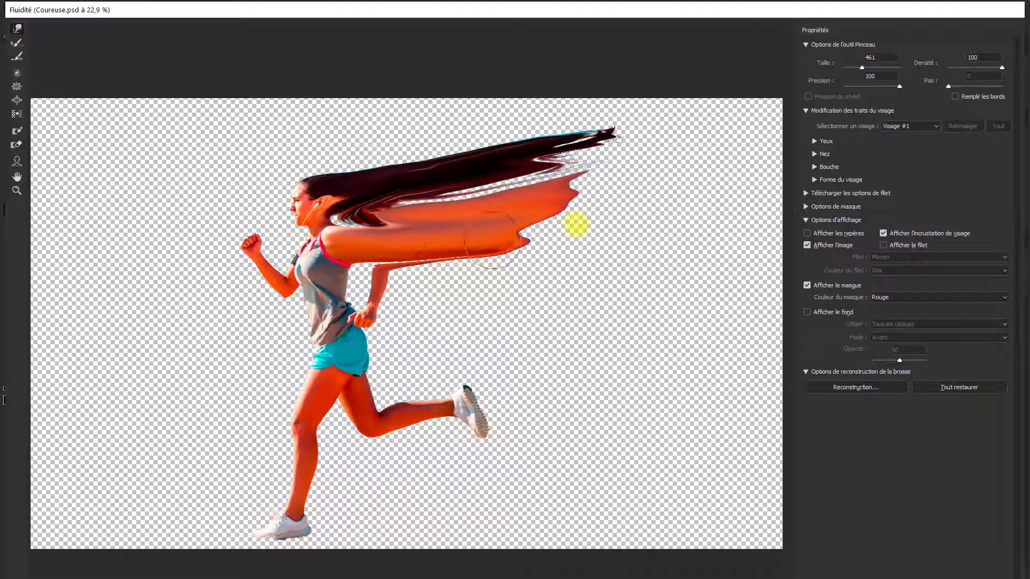
left_click_drag(492, 244, 690, 206)
Pull the bent forearm and the back of the grey tank top into trailing streaks below the arm streak
left_click_drag(368, 275, 683, 246)
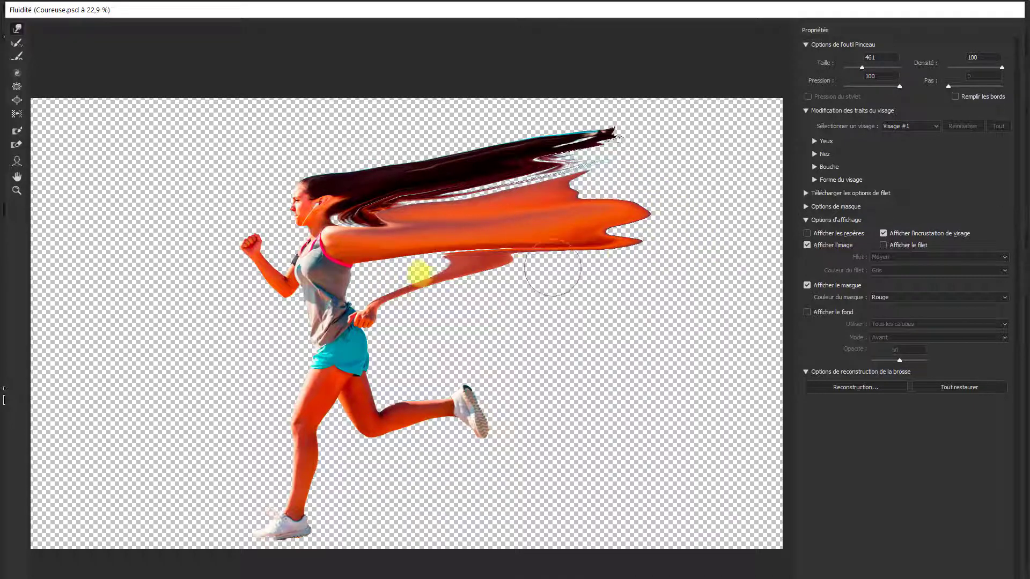
left_click_drag(363, 286, 609, 230)
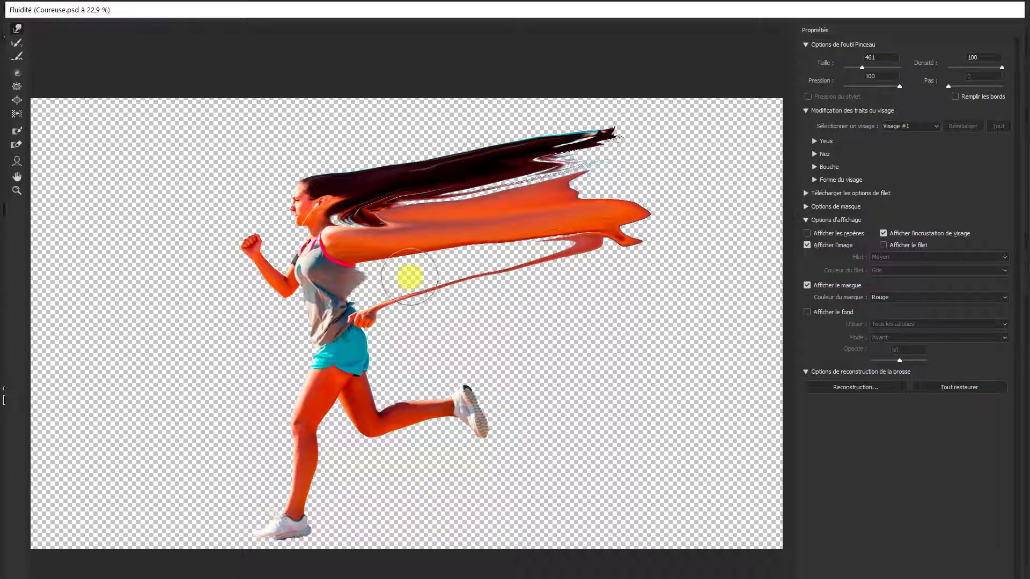
left_click_drag(381, 280, 611, 230)
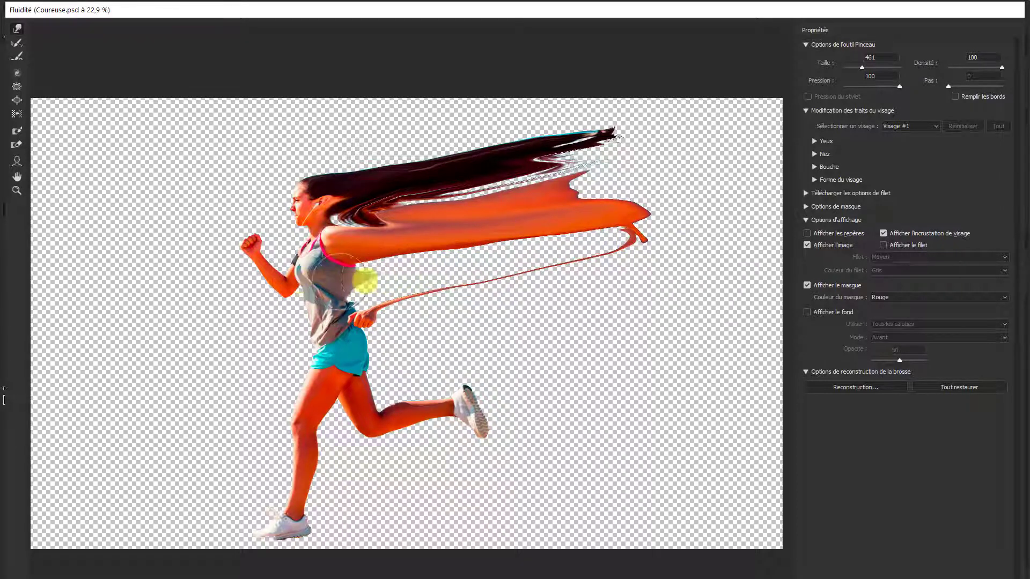
left_click_drag(359, 281, 547, 240)
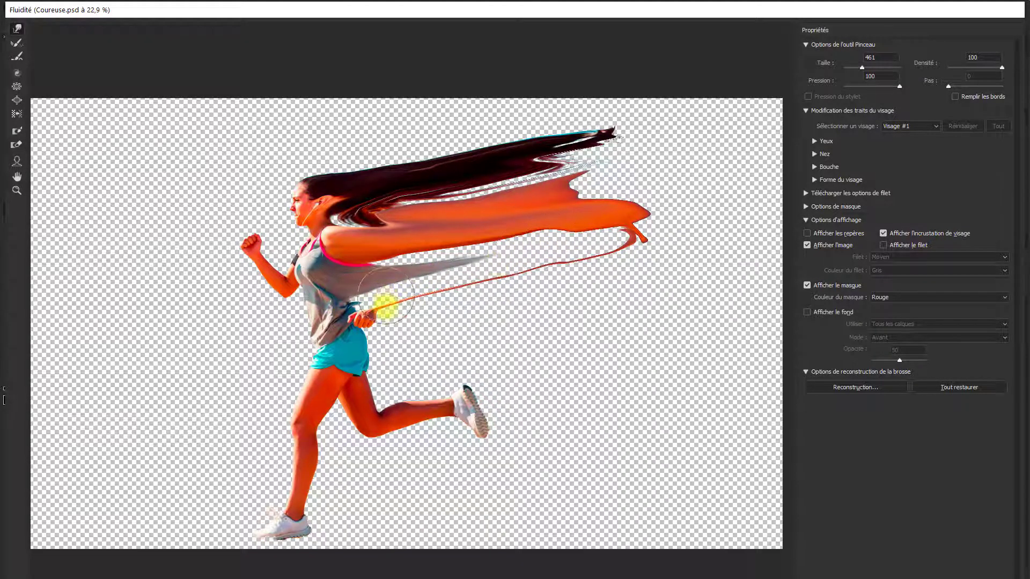
Smear the turquoise shorts, the rear leg and its shoe backward into long rising streaks
mouse_move(345, 345)
left_mouse_down()
mouse_move(414, 349)
mouse_move(558, 288)
left_mouse_up()
left_click_drag(393, 343, 616, 257)
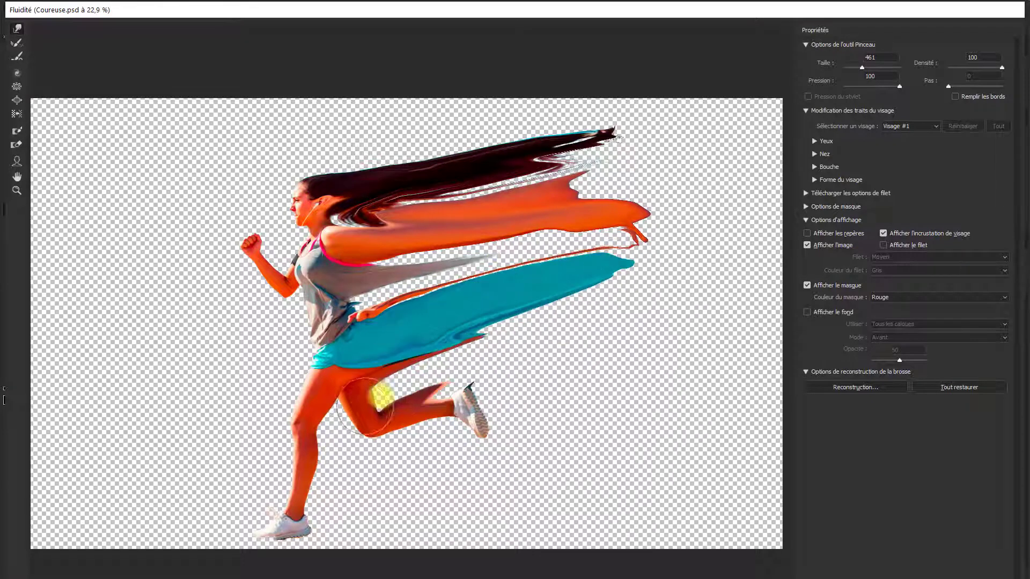
mouse_move(364, 406)
left_mouse_down()
mouse_move(463, 395)
mouse_move(548, 369)
left_mouse_up()
left_click_drag(499, 397, 691, 276)
mouse_move(494, 326)
left_mouse_down()
mouse_move(692, 268)
mouse_move(710, 230)
left_mouse_up()
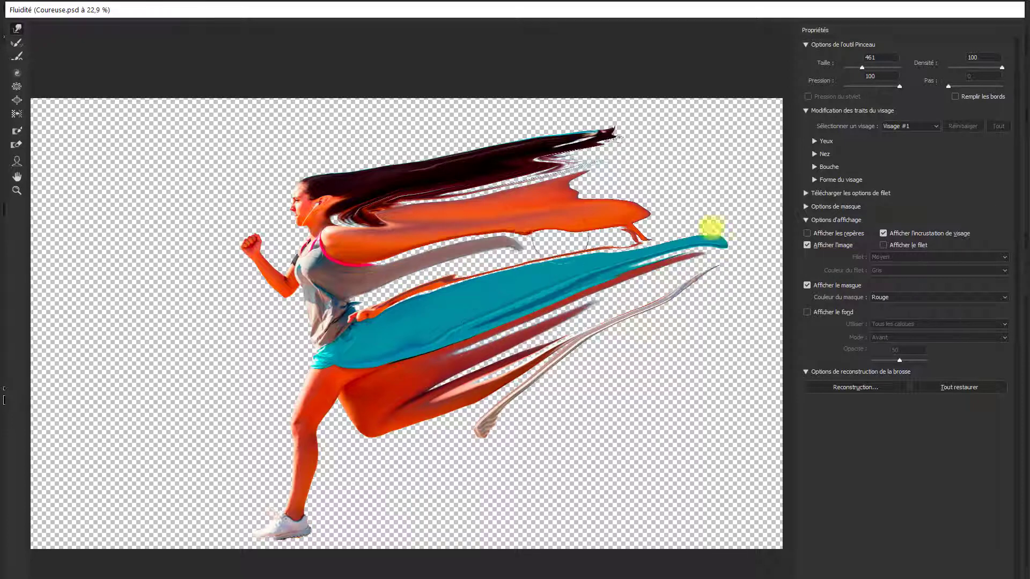
Extend the arm, hair and tank top streaks farther behind the runner, filling the gaps between them
left_click_drag(515, 220, 761, 204)
left_click_drag(536, 179, 714, 167)
left_click_drag(375, 289, 633, 225)
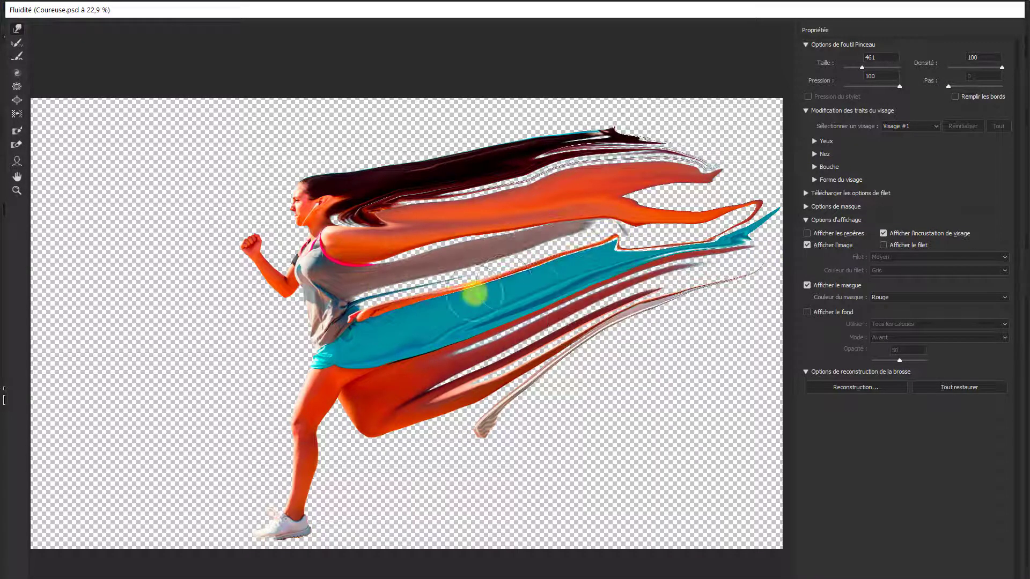
mouse_move(347, 298)
left_mouse_down()
mouse_move(554, 245)
mouse_move(699, 226)
mouse_move(715, 209)
left_mouse_up()
left_click_drag(542, 155, 700, 132)
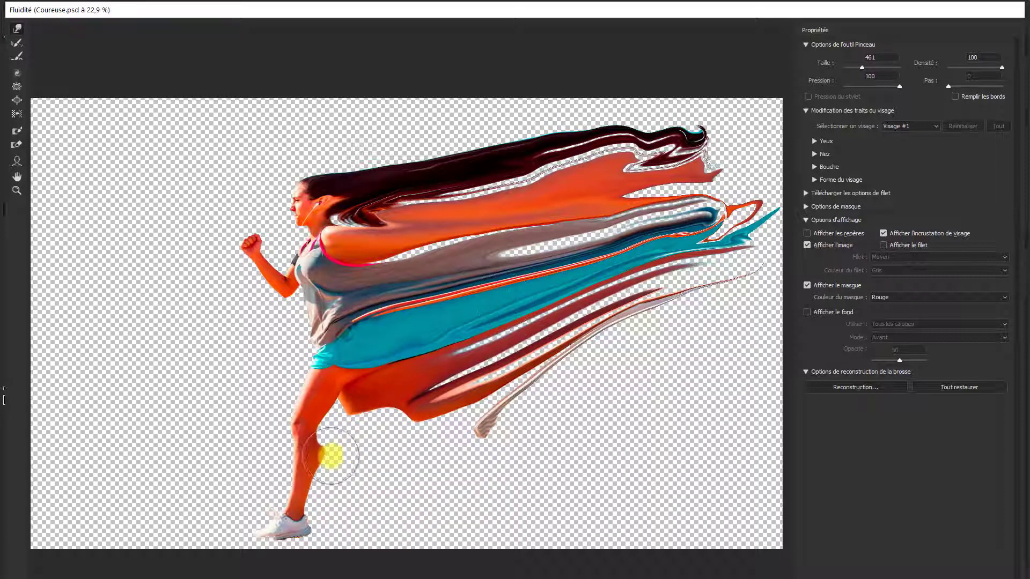
Smear the front leg's calf and shoe backward into streaks rising beneath the rear leg
left_click_drag(329, 452, 418, 402)
left_click_drag(313, 481, 343, 483)
mouse_move(317, 518)
left_mouse_down()
mouse_move(338, 455)
mouse_move(484, 415)
mouse_move(563, 365)
left_mouse_up()
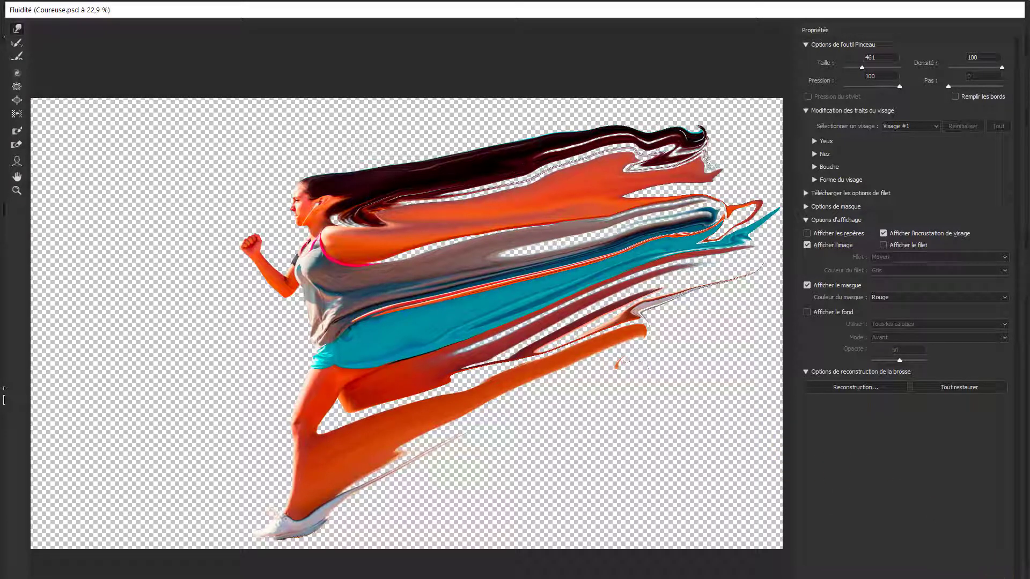
Apply the Liquify distortion to the Eclats layer and toggle the Personnage layer's visibility off and on to compare
key("Return")
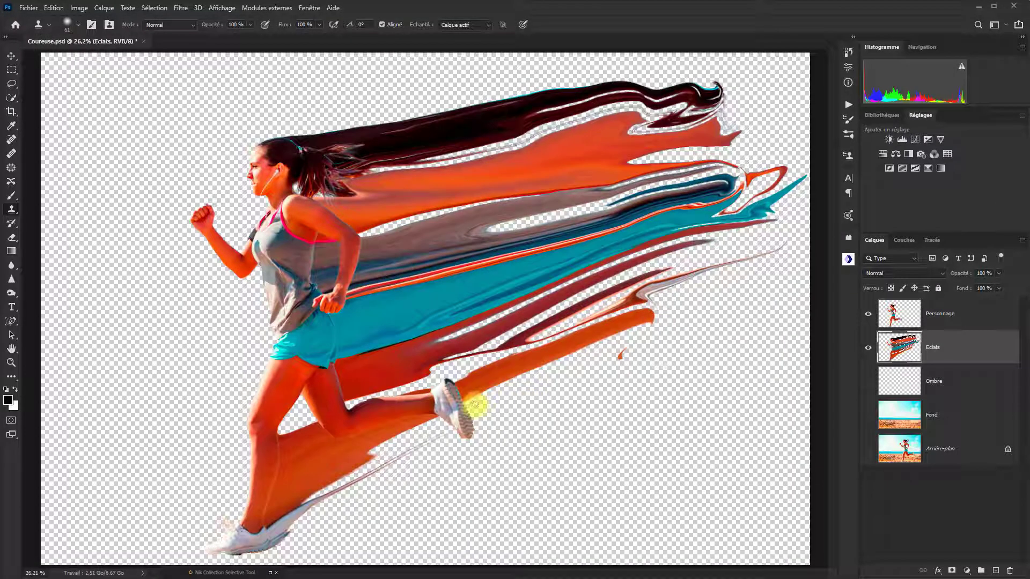
left_click(869, 316)
left_click(871, 317)
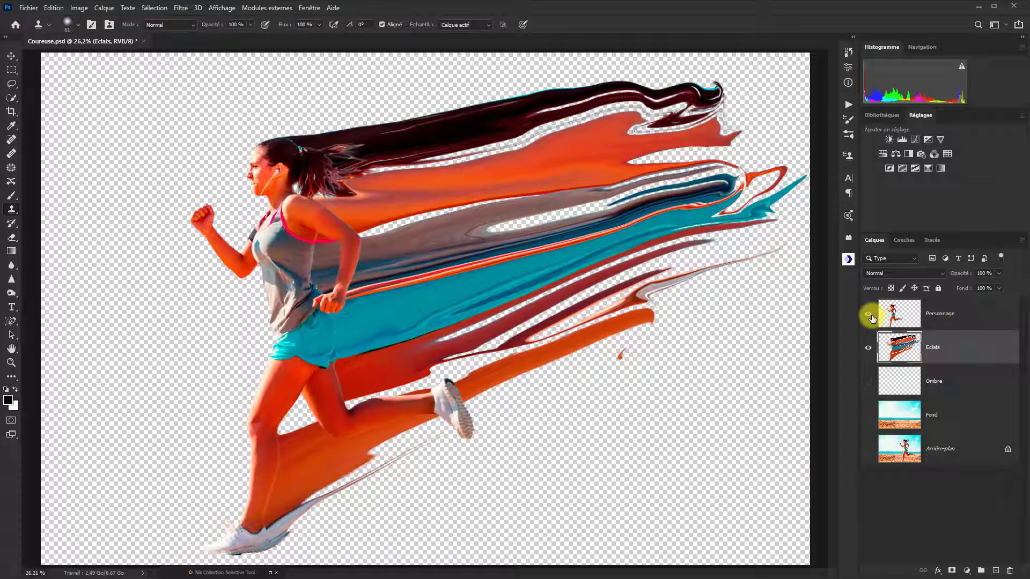